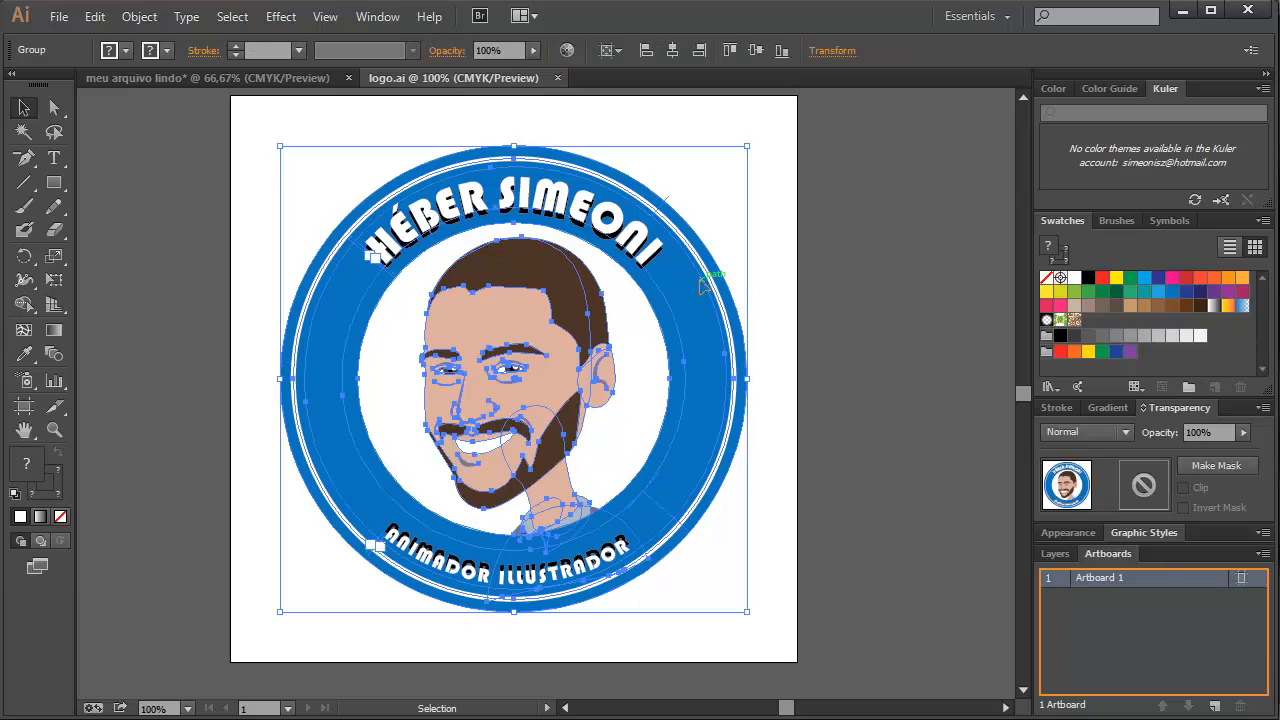
Try moving the whole circular logo group on the artboard, undo the move and deselect it
click(794, 245)
click(550, 172)
click(812, 249)
click(625, 245)
drag(625, 245, 610, 270)
key(ctrl+z)
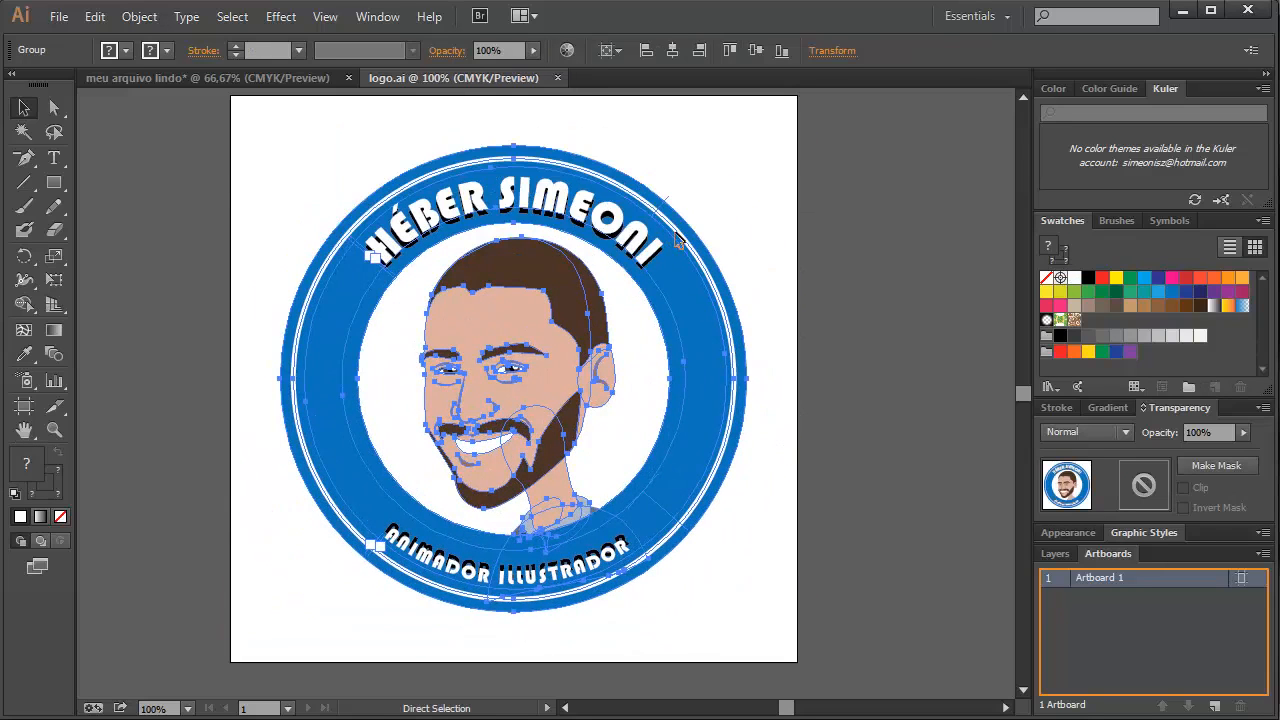
click(745, 213)
click(704, 228)
drag(704, 228, 686, 242)
click(711, 189)
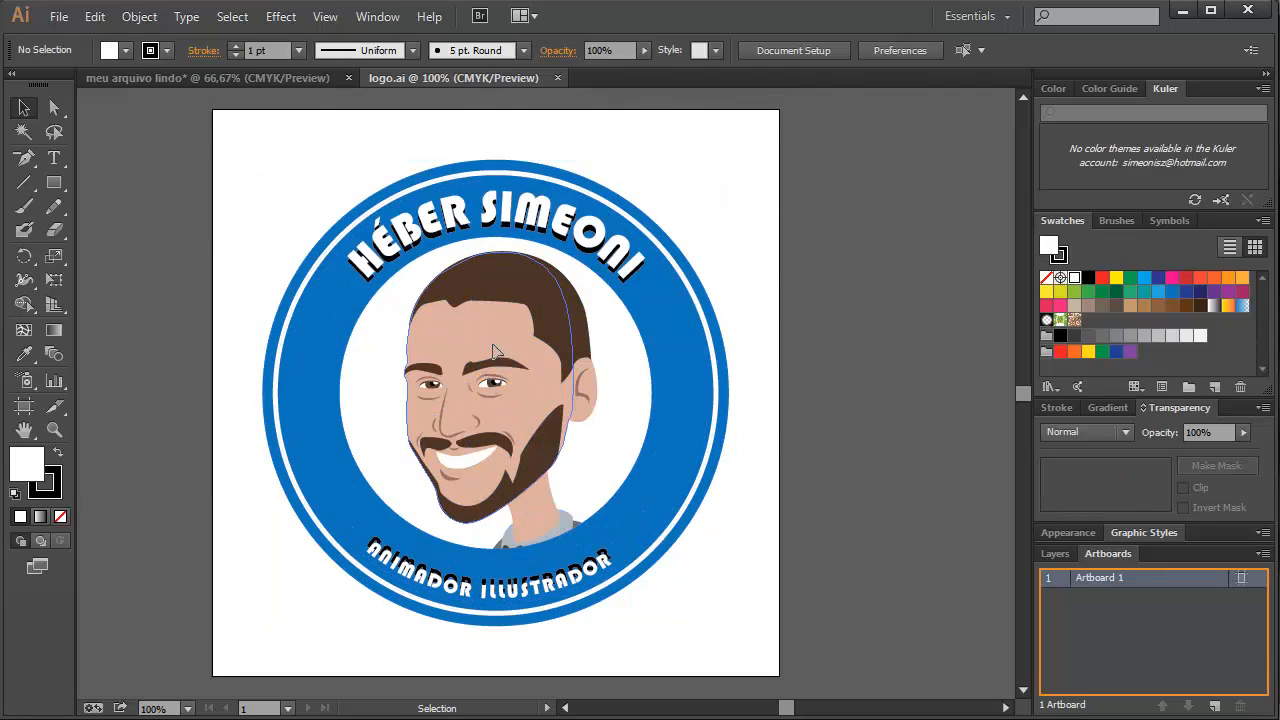
Isolate the logo group for editing, and isolate the portrait group nested inside it
click(493, 350)
double_click(490, 336)
click(510, 325)
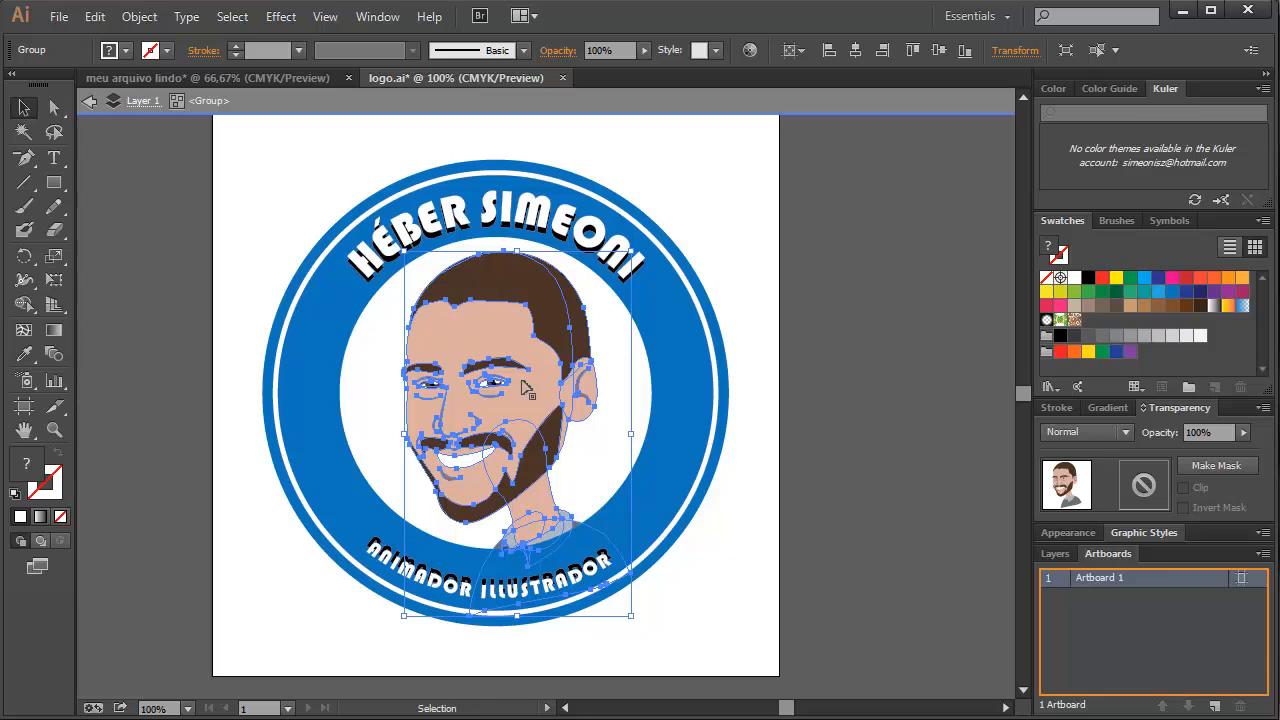
key(ctrl+h)
key(ctrl+h)
double_click(497, 340)
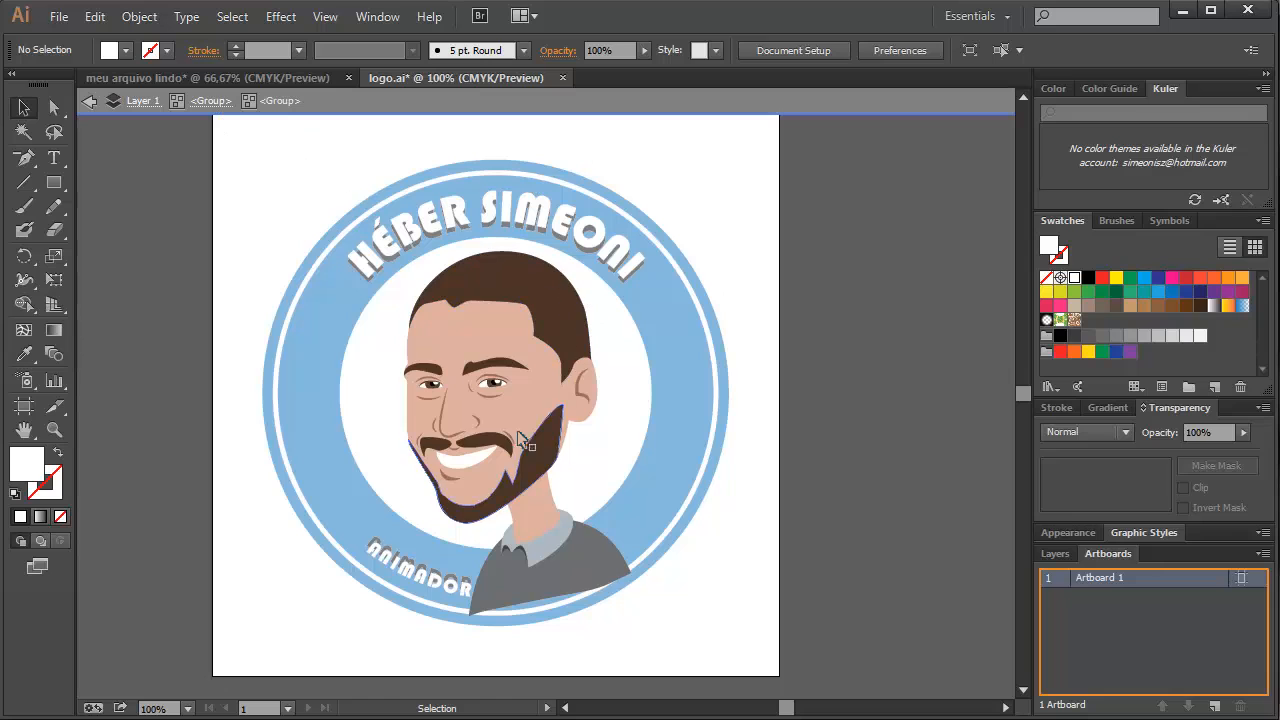
Select the eyebrow path above the portrait's right-hand eye and clear the selection
click(495, 366)
key(ctrl+plus)
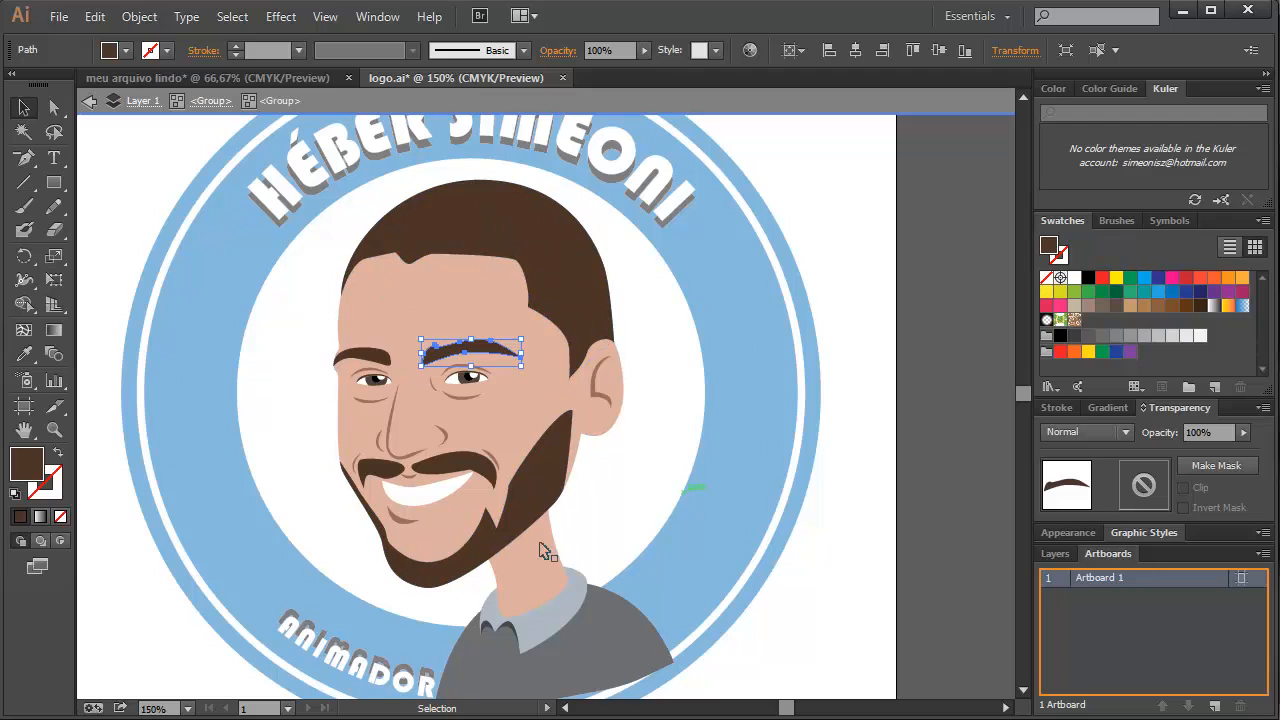
click(856, 307)
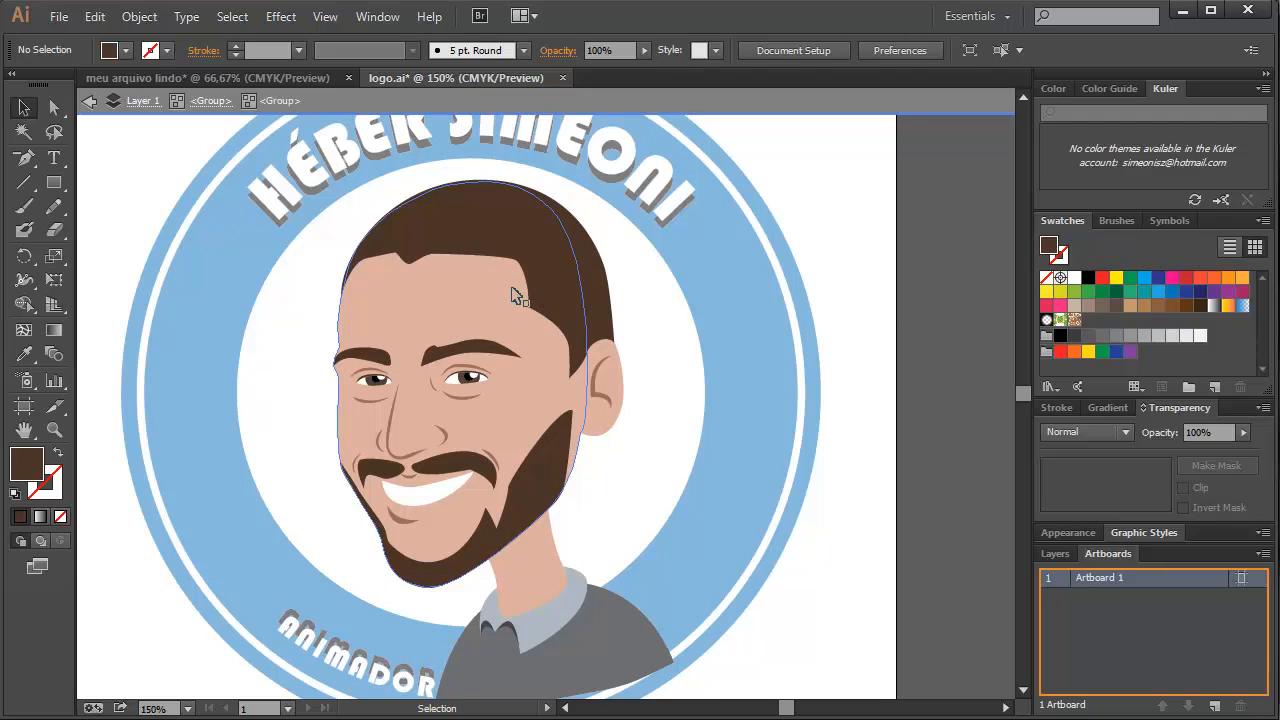
Step back to the logo group level, select the portrait and the blue ring in turn, and isolate the portrait group again
click(206, 102)
click(400, 286)
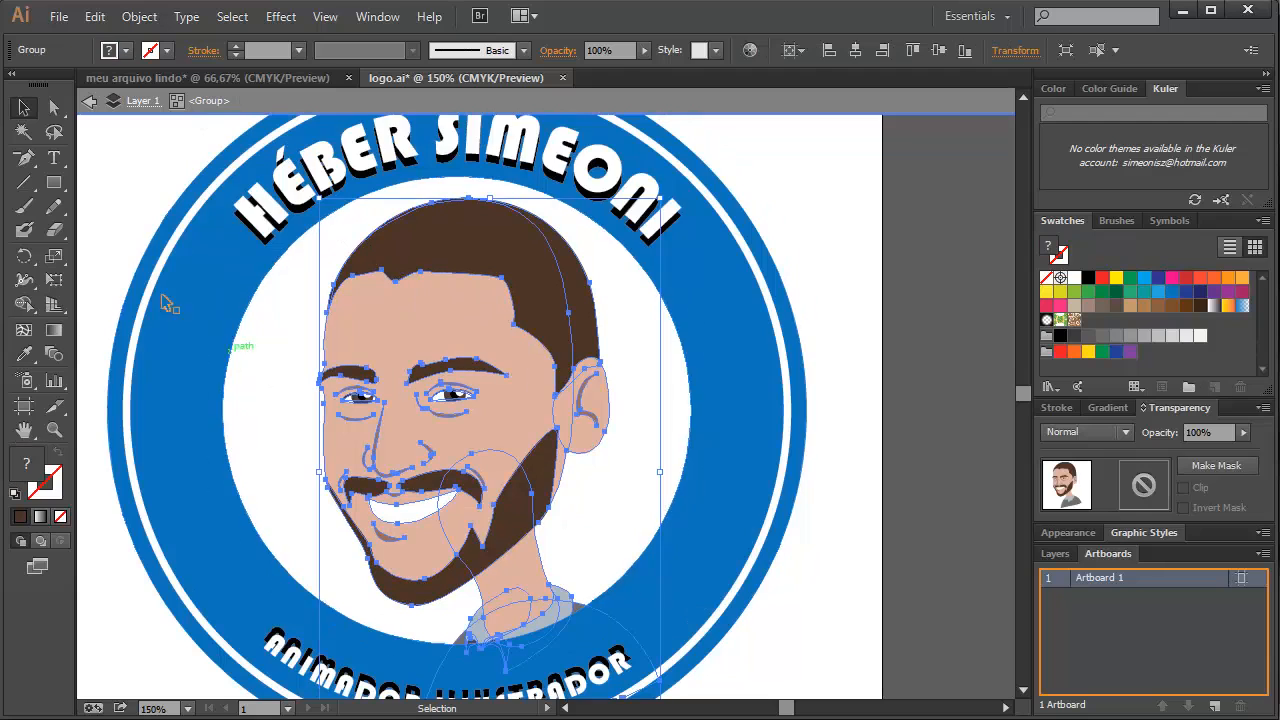
click(752, 310)
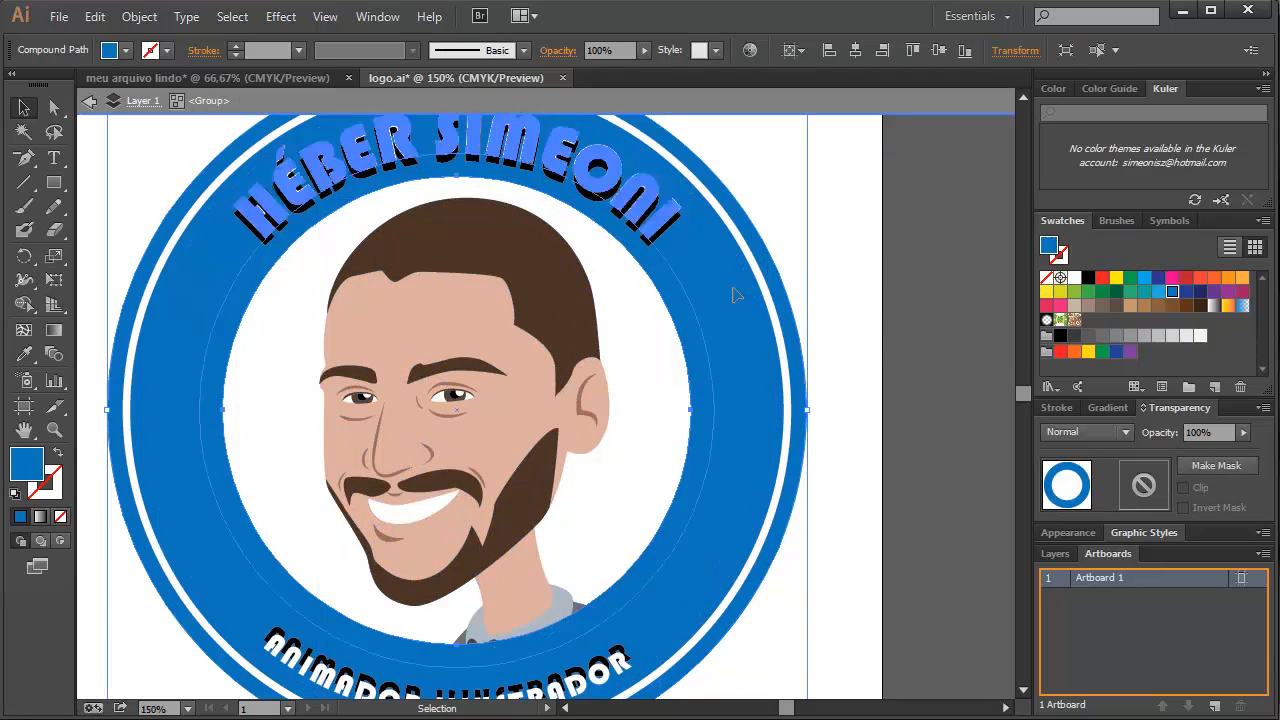
double_click(477, 320)
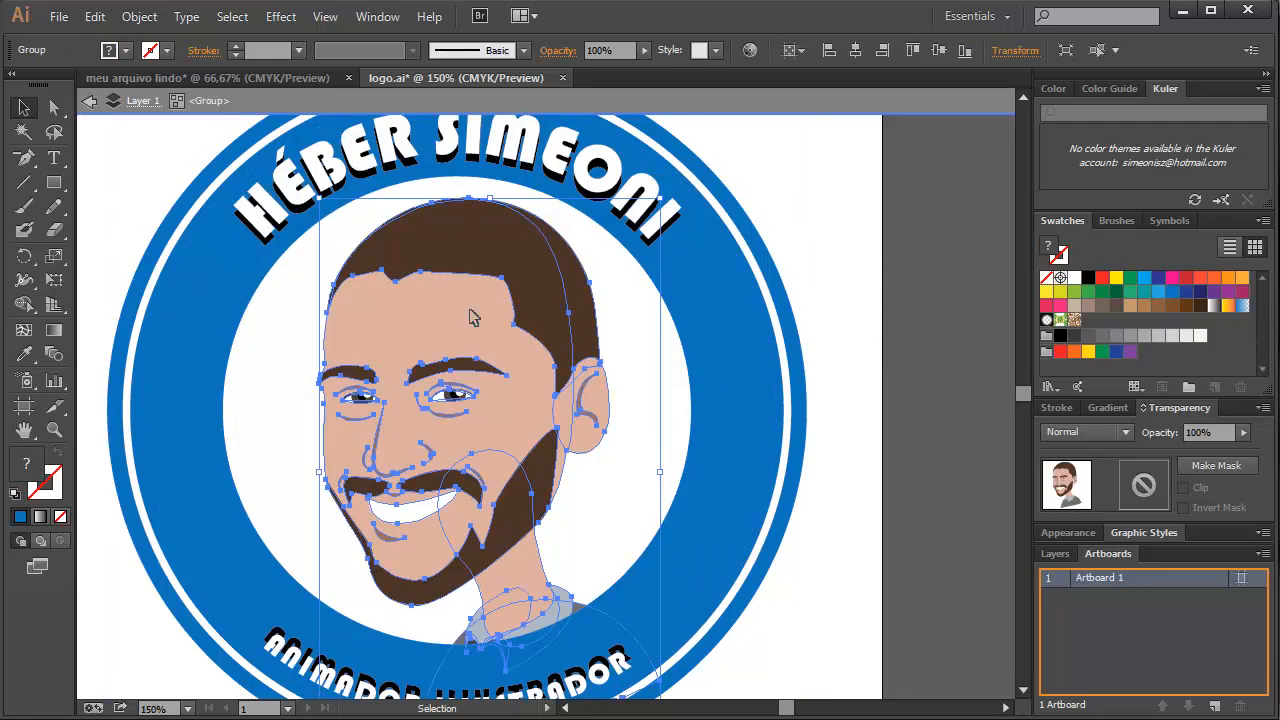
Select the eyebrow above the right-hand eye for a closer look at its path
drag(547, 420, 583, 362)
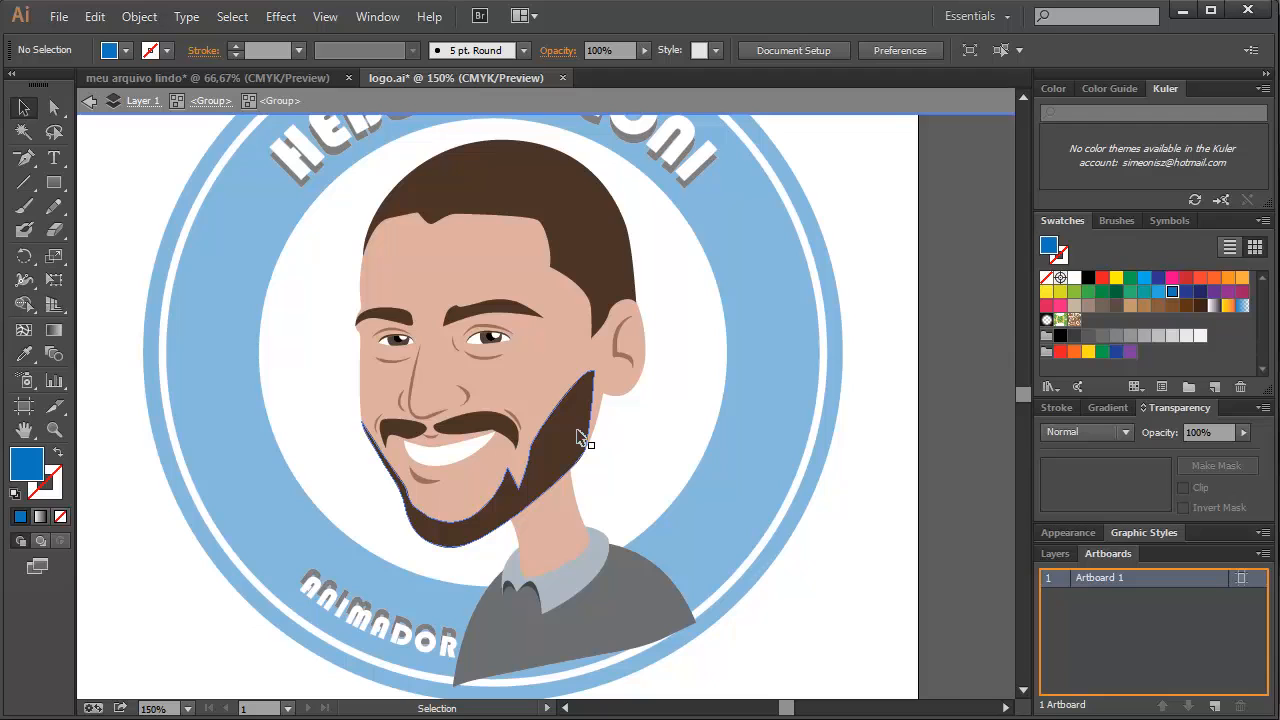
key(ctrl+plus)
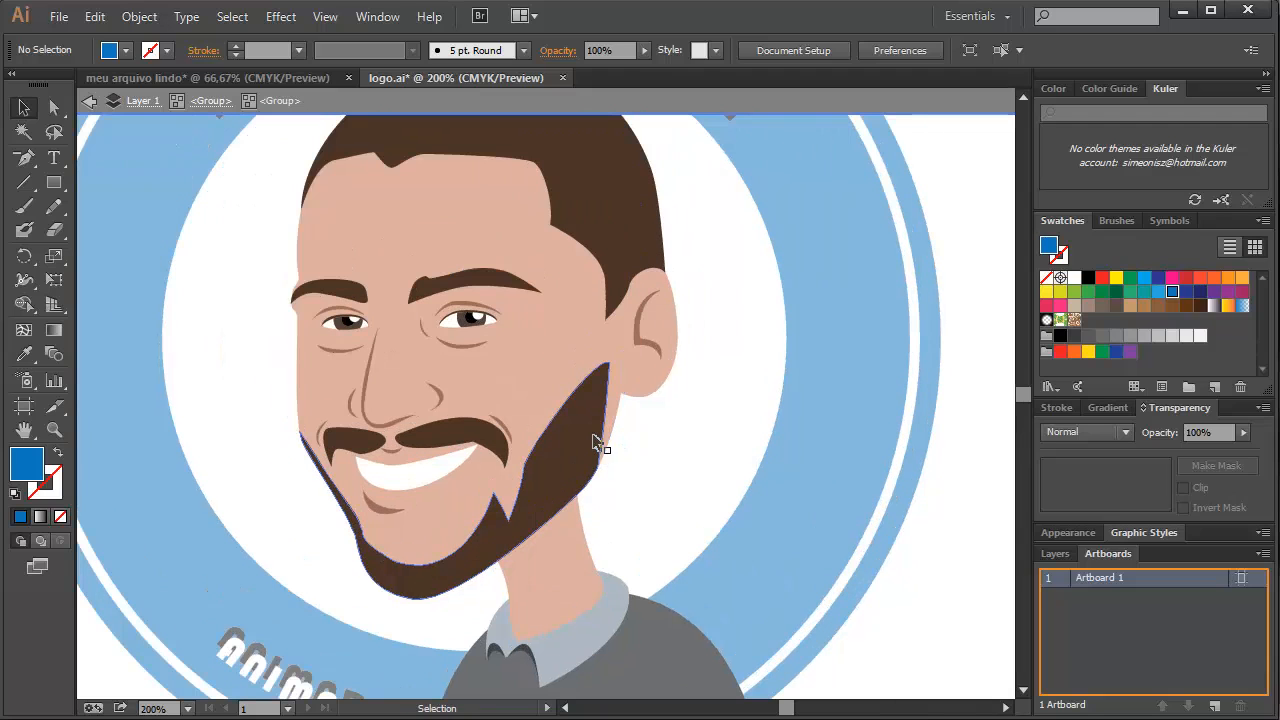
scroll(586, 363, up, 2)
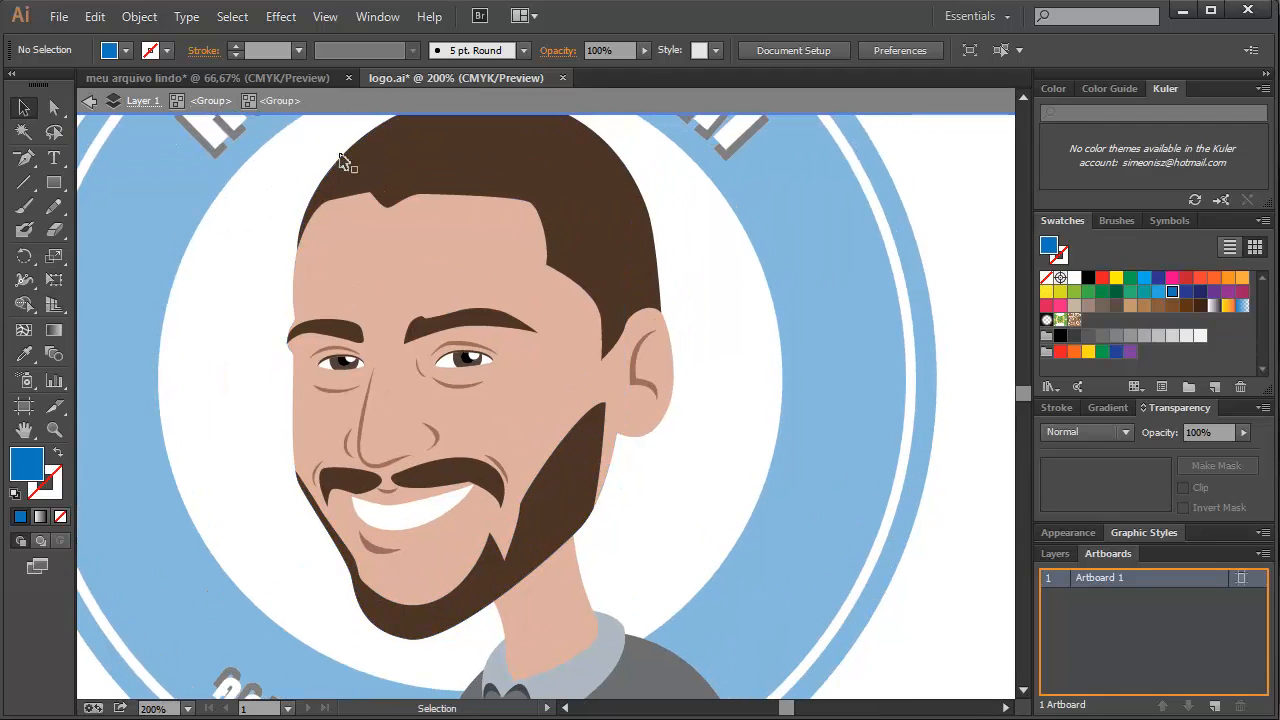
scroll(340, 160, down, 2)
click(475, 284)
key(ctrl+plus)
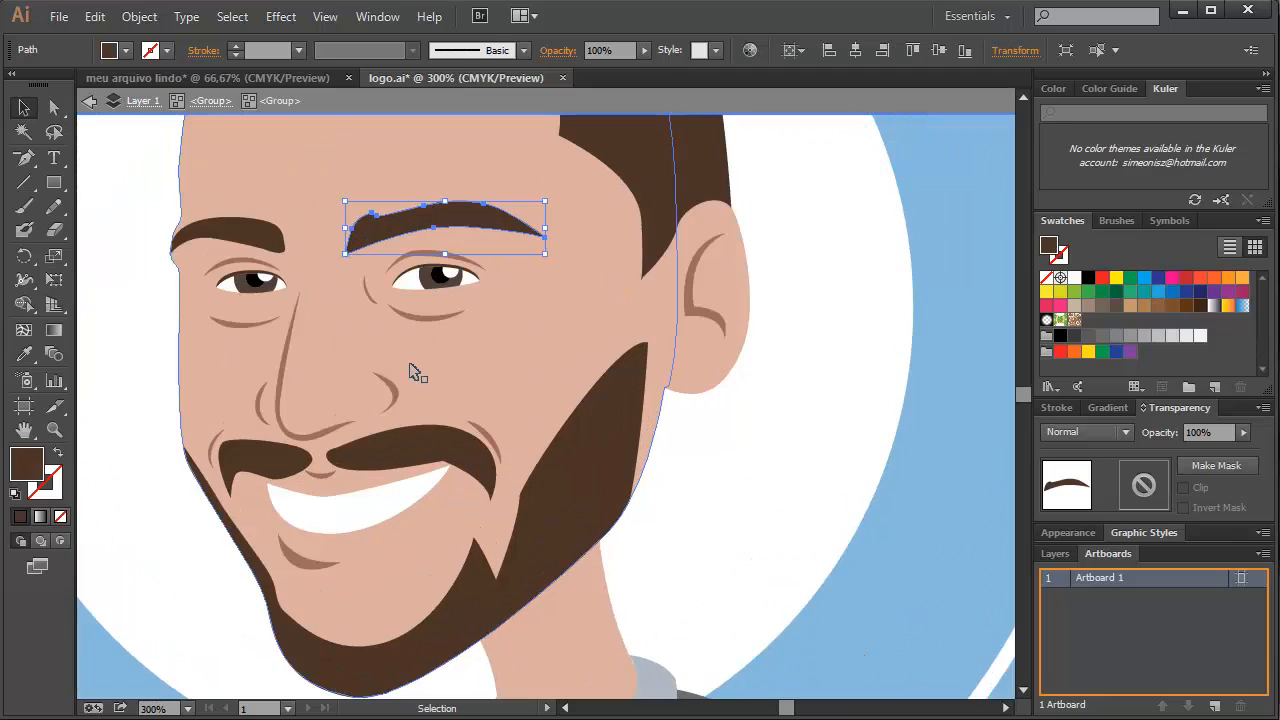
Examine the portrait's separate shapes by selecting individual facial features, including the nose line
drag(410, 365, 448, 385)
click(408, 458)
click(321, 398)
click(284, 253)
drag(468, 250, 492, 268)
click(494, 263)
click(727, 255)
drag(760, 252, 772, 334)
click(471, 344)
click(258, 349)
drag(300, 375, 256, 311)
click(318, 410)
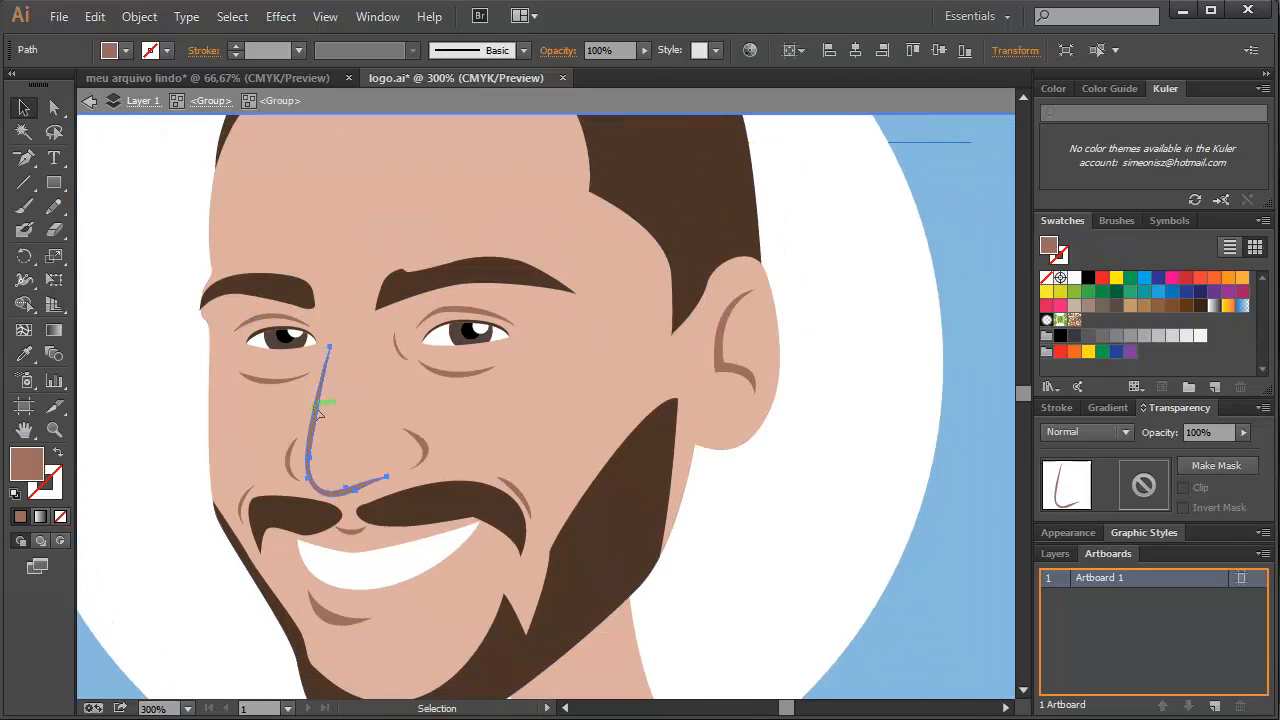
drag(280, 440, 298, 372)
click(164, 377)
drag(496, 384, 514, 404)
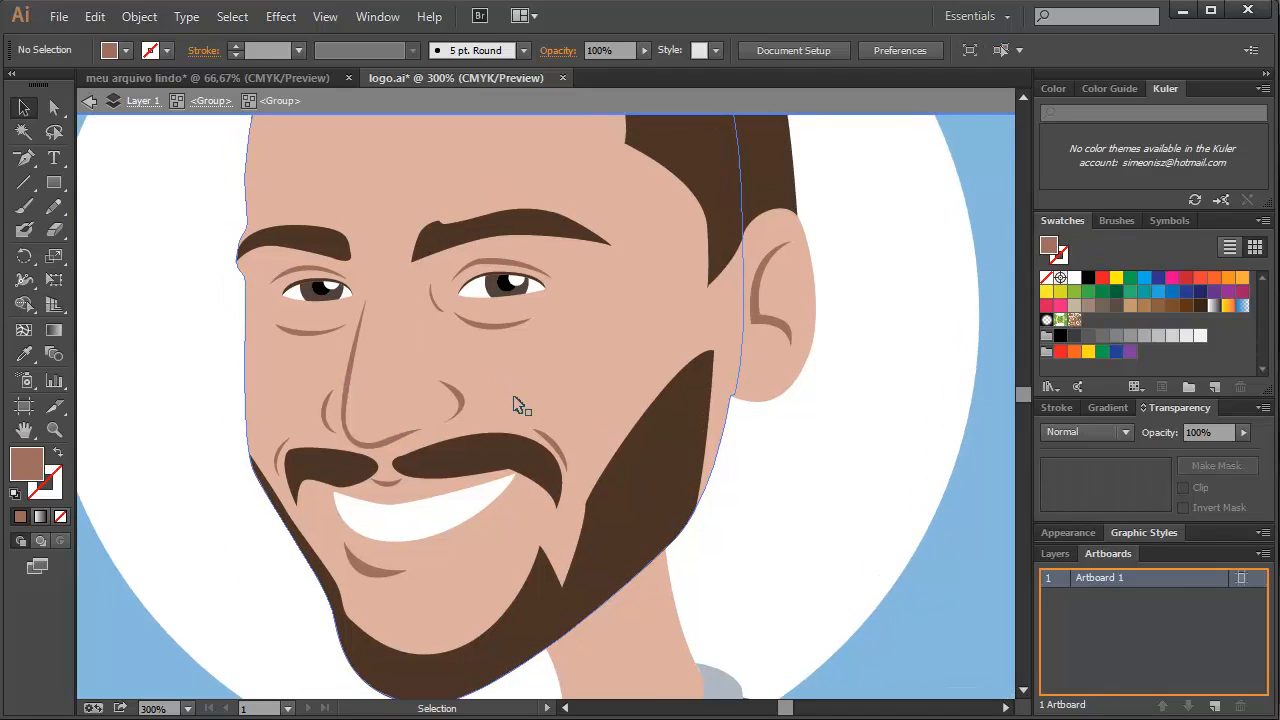
drag(780, 412, 643, 466)
click(560, 386)
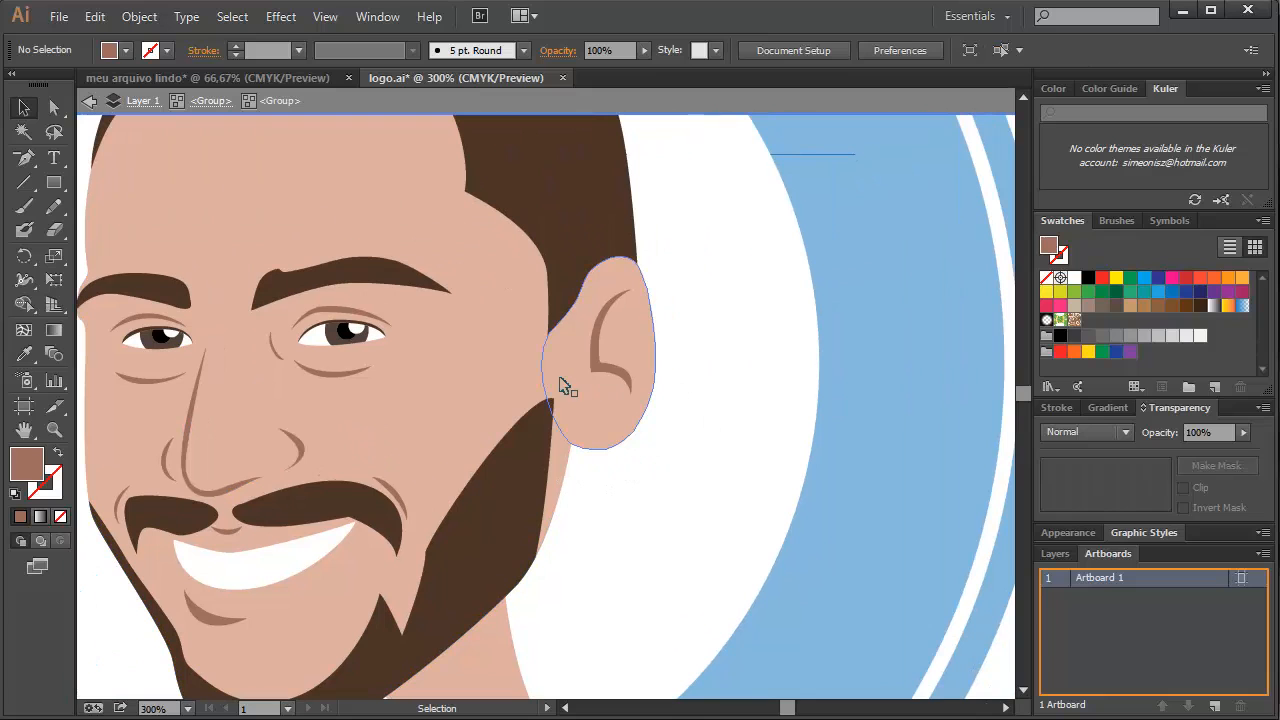
Select the eyebrow above the right-hand eye and hide the bounding box
click(375, 285)
drag(414, 314, 606, 501)
key(ctrl+plus)
key(ctrl+plus)
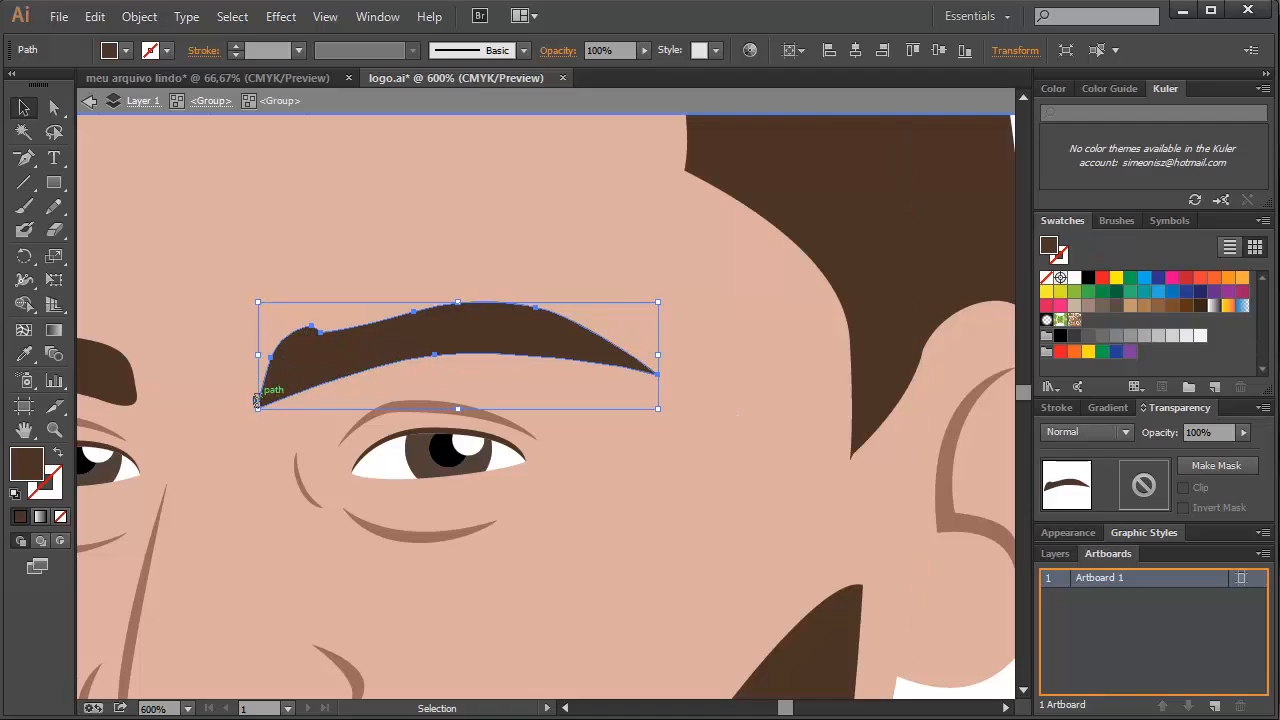
click(319, 20)
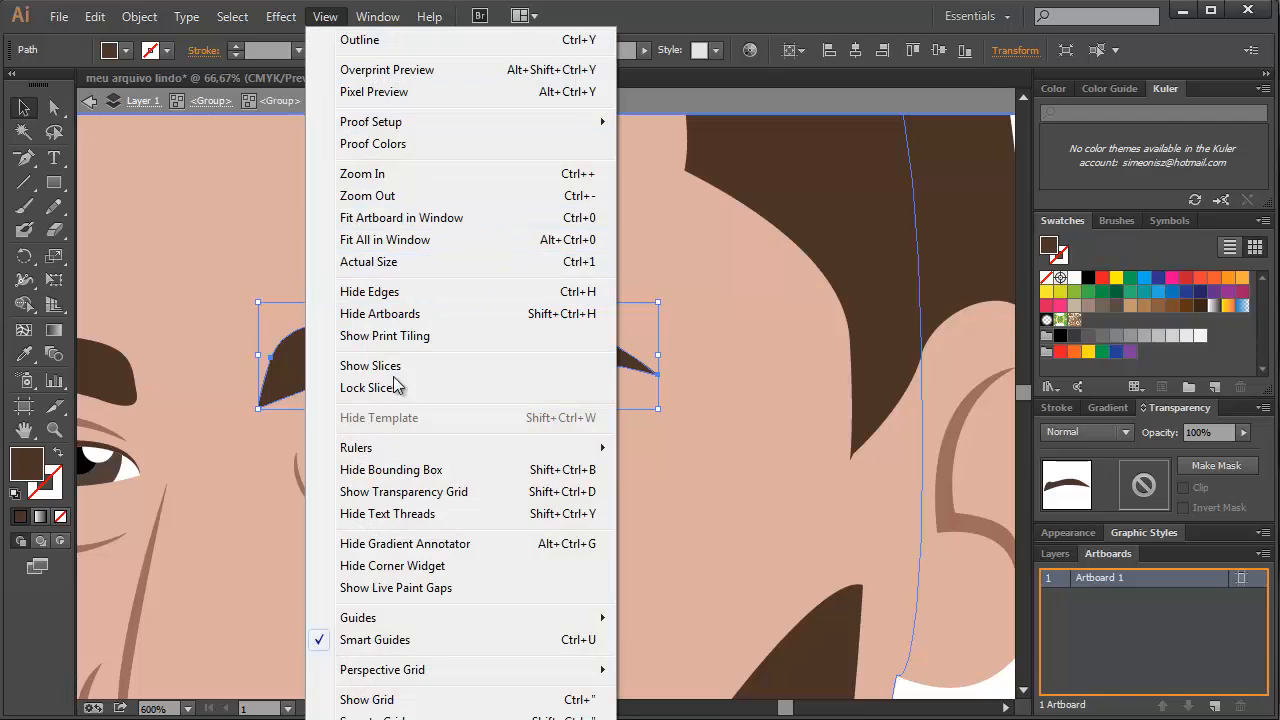
click(408, 474)
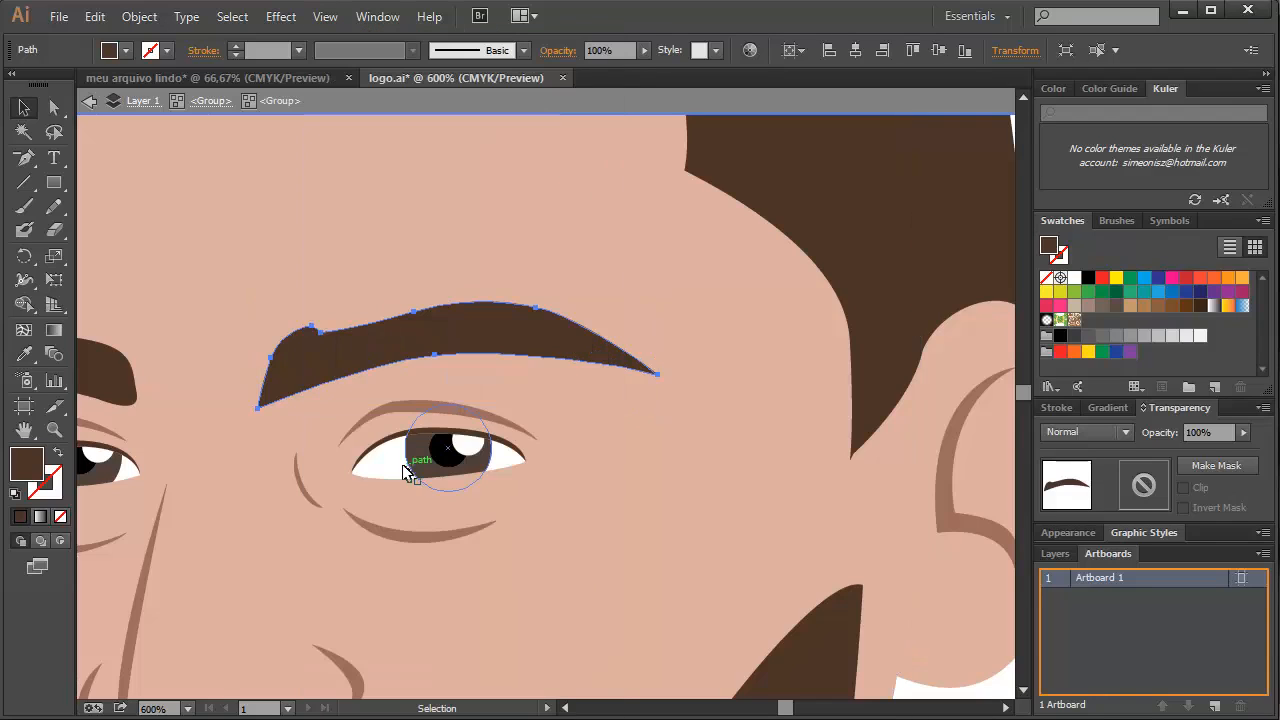
Select the left-hand eyebrow, the line under that eye and the eyelid crease in turn
drag(257, 319, 491, 234)
click(414, 323)
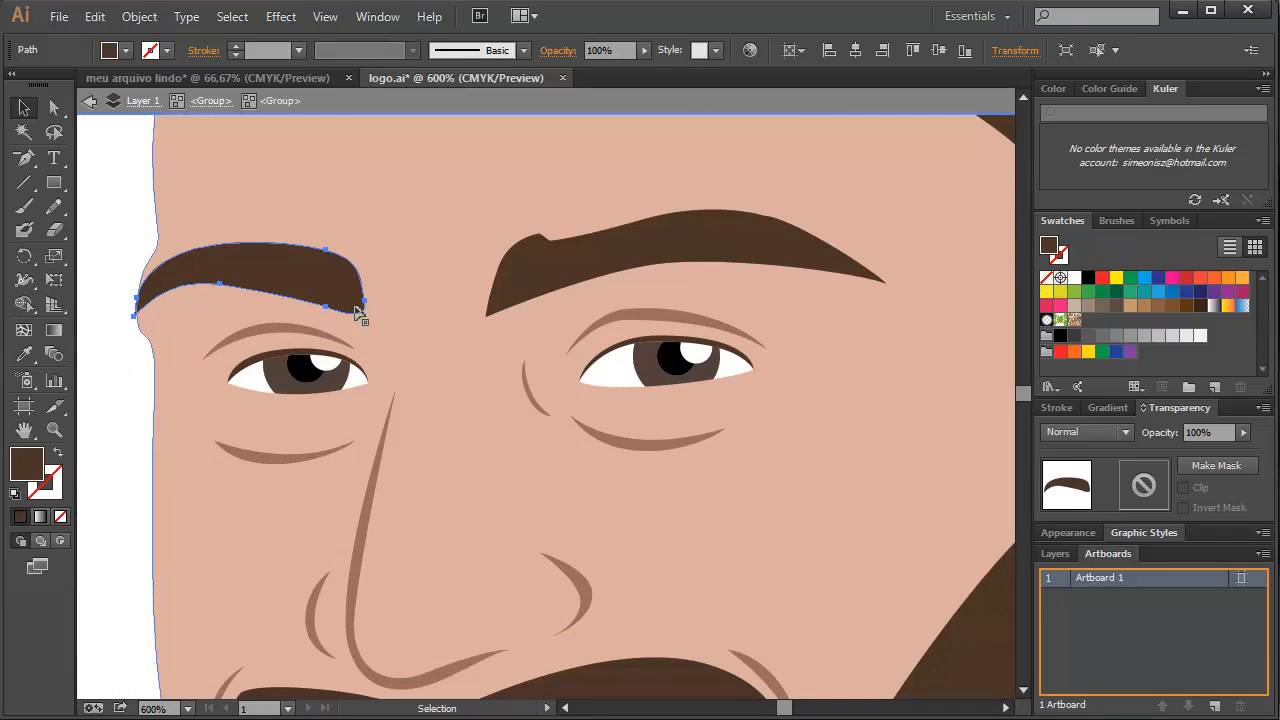
click(286, 458)
click(280, 340)
Fill the lines under both eyes with black and deselect them
click(677, 440)
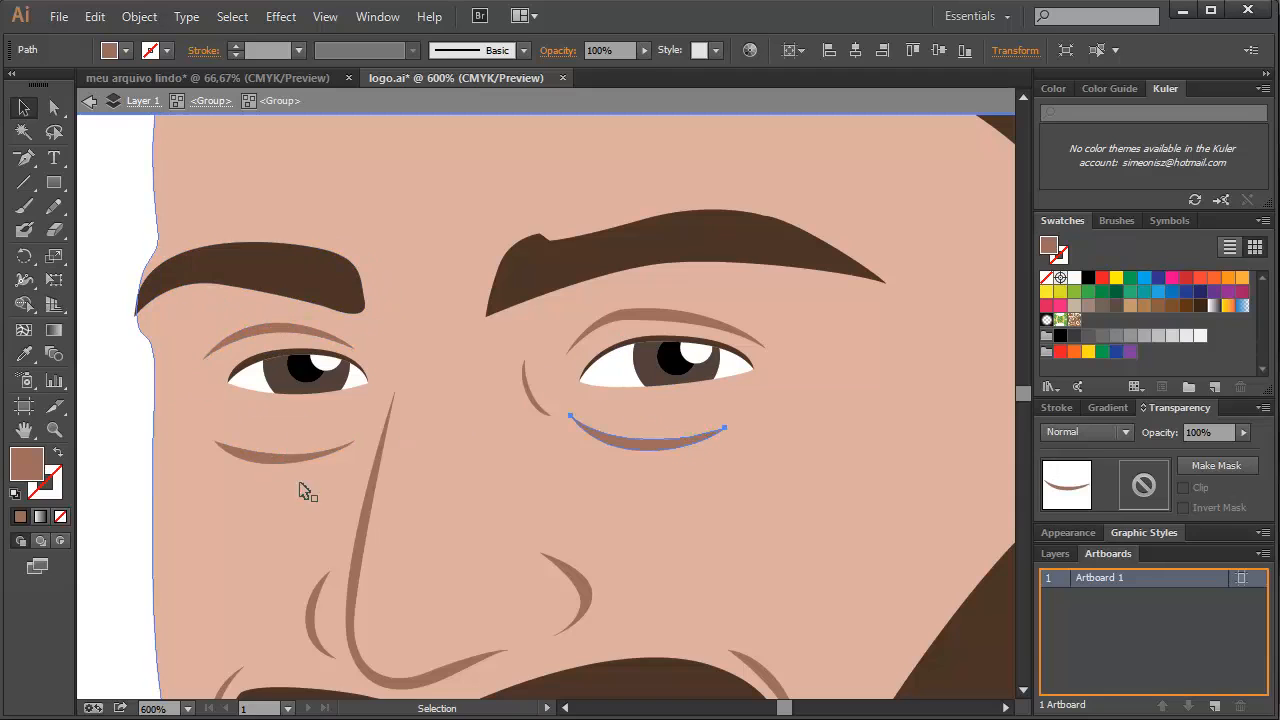
shift+click(283, 462)
click(1089, 279)
click(123, 451)
Examine the mustache and face shapes by selecting the left mustache half and the skin-coloured face
drag(411, 384, 395, 368)
drag(559, 496, 560, 283)
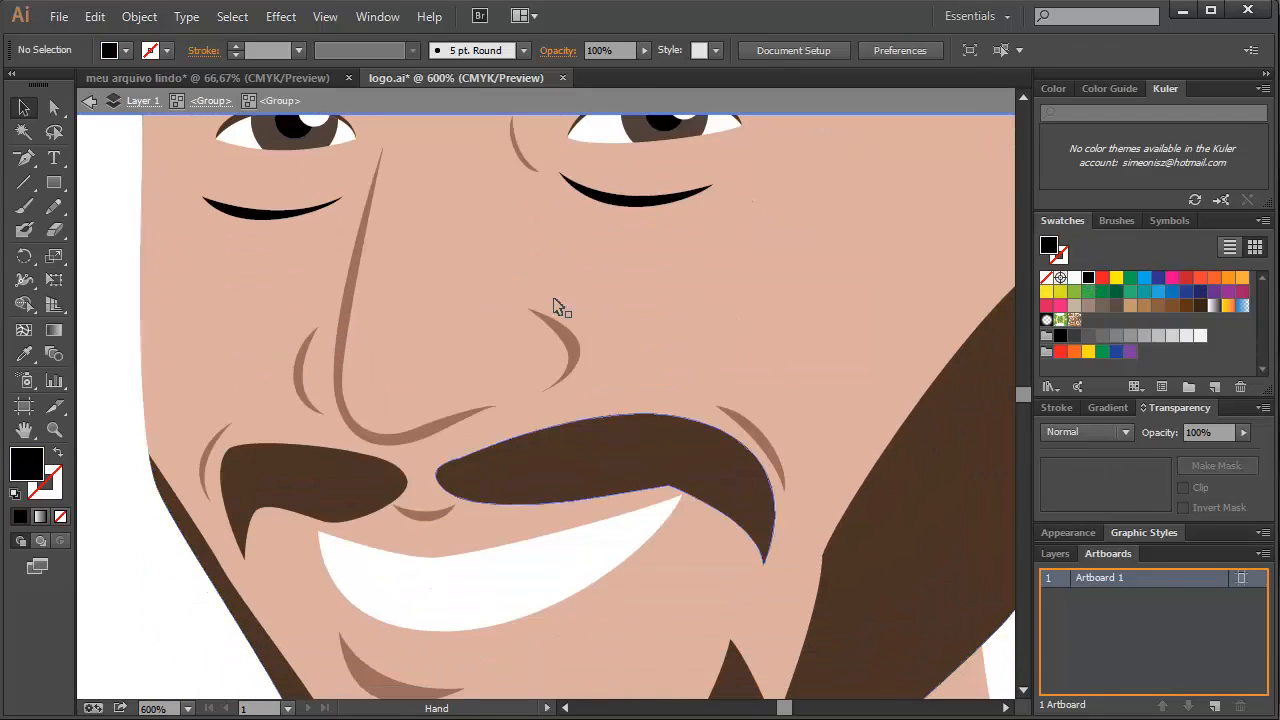
click(343, 491)
drag(566, 436, 530, 452)
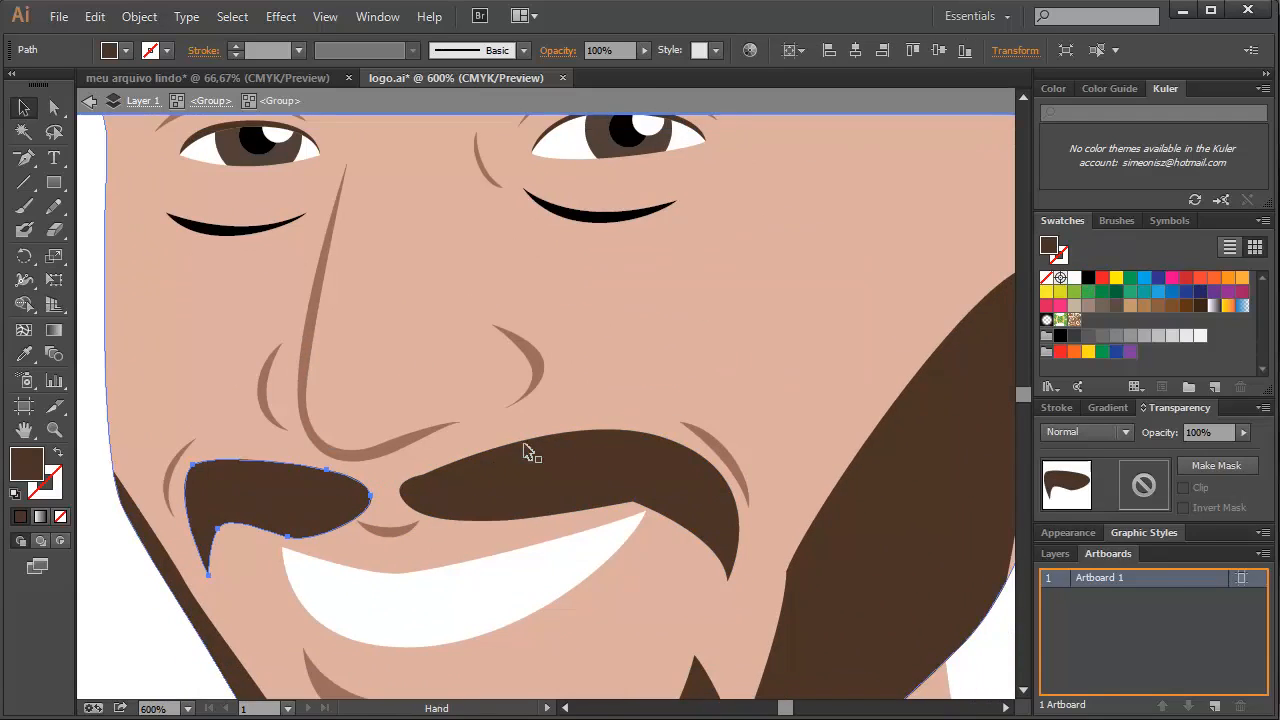
click(103, 409)
drag(103, 409, 157, 414)
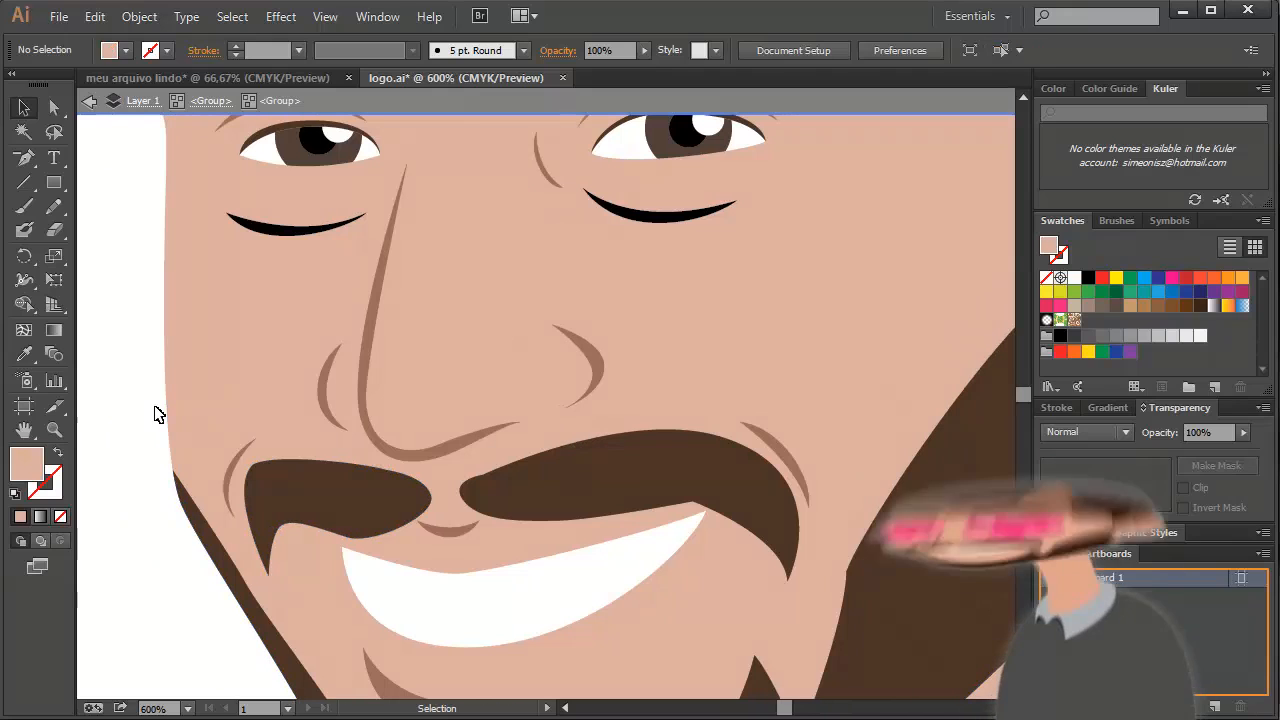
click(368, 498)
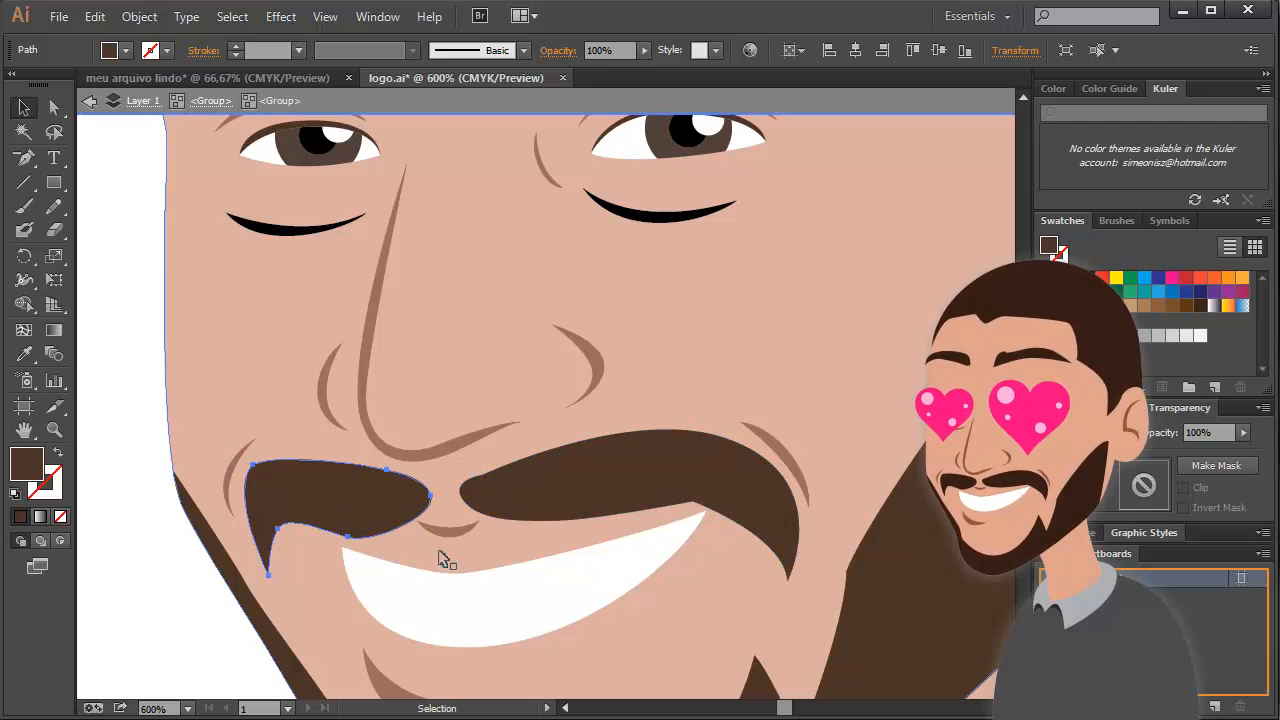
drag(570, 462, 470, 690)
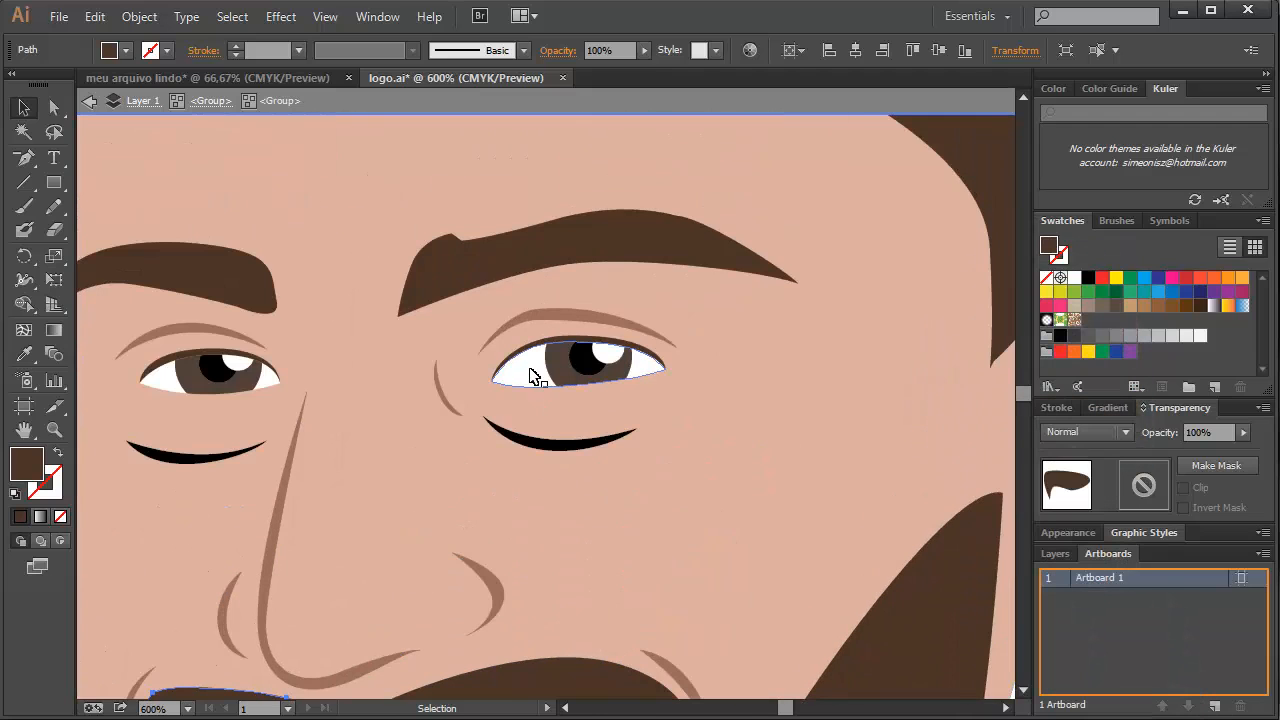
drag(537, 366, 578, 400)
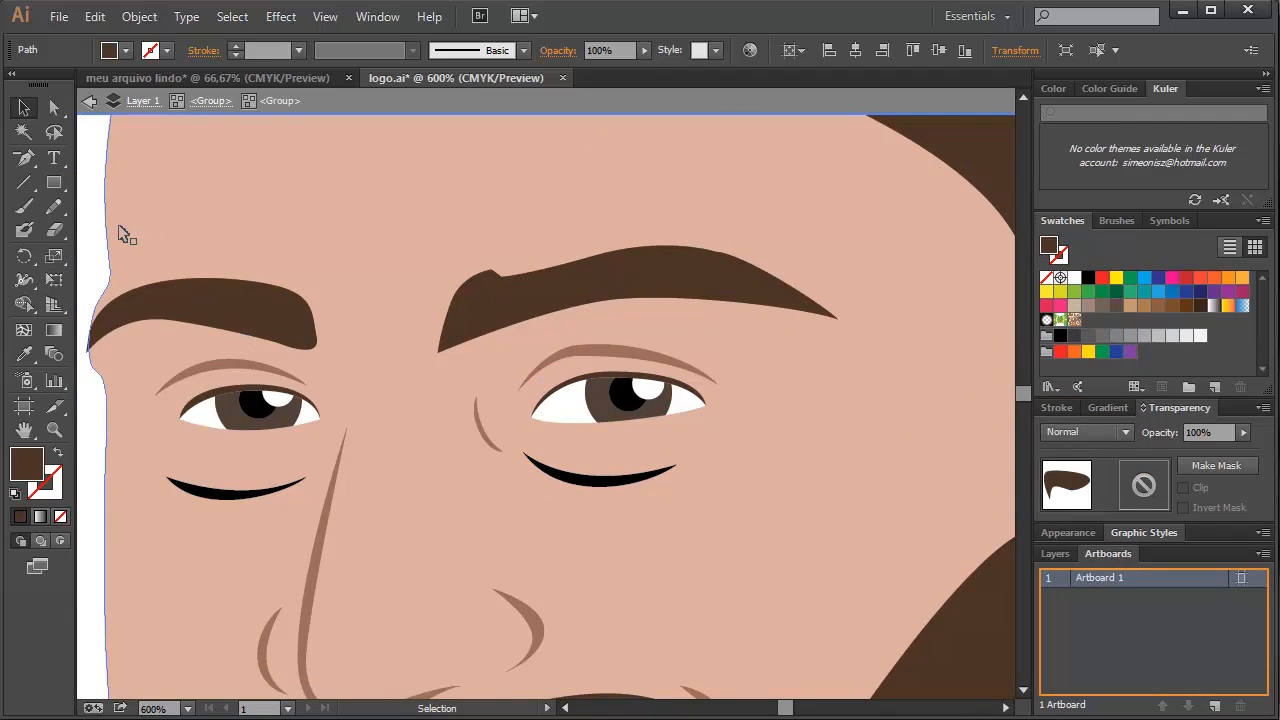
Undo the black fill on the lines under the eyes
click(97, 241)
drag(242, 322, 262, 270)
key(ctrl+z)
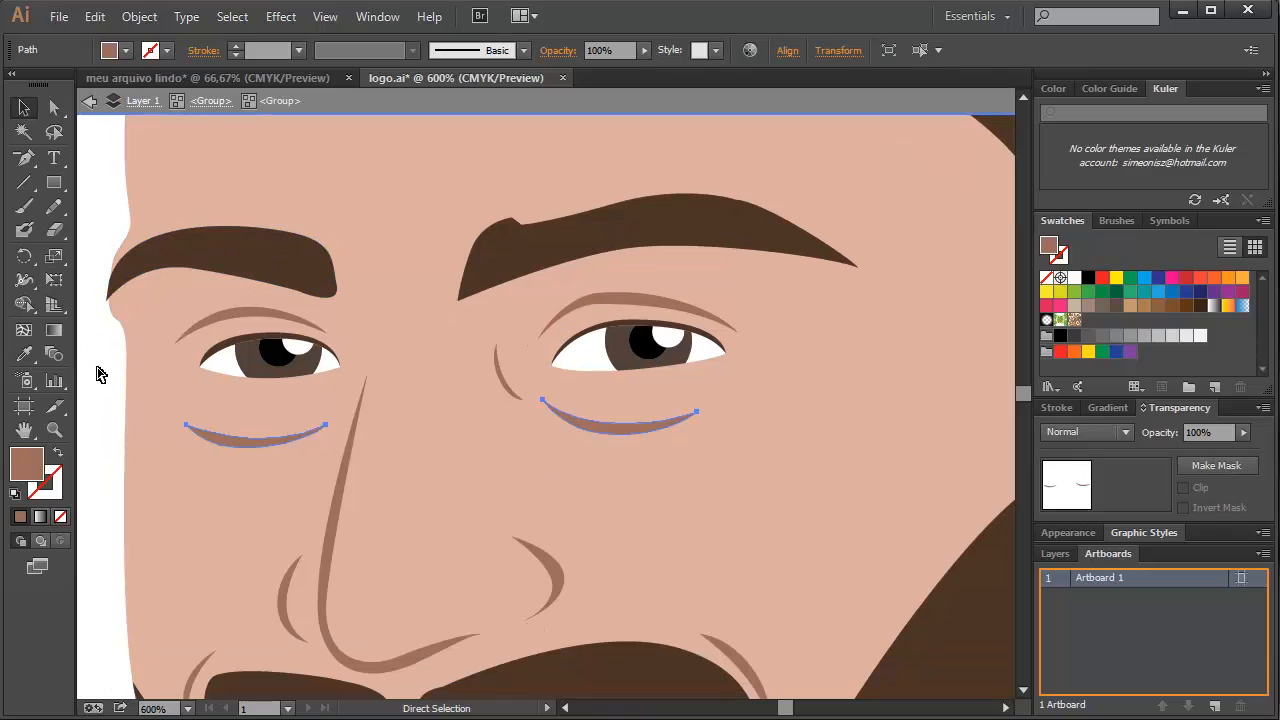
Select the eyebrow above the right-hand eye and show the bounding box
click(601, 258)
drag(614, 263, 597, 306)
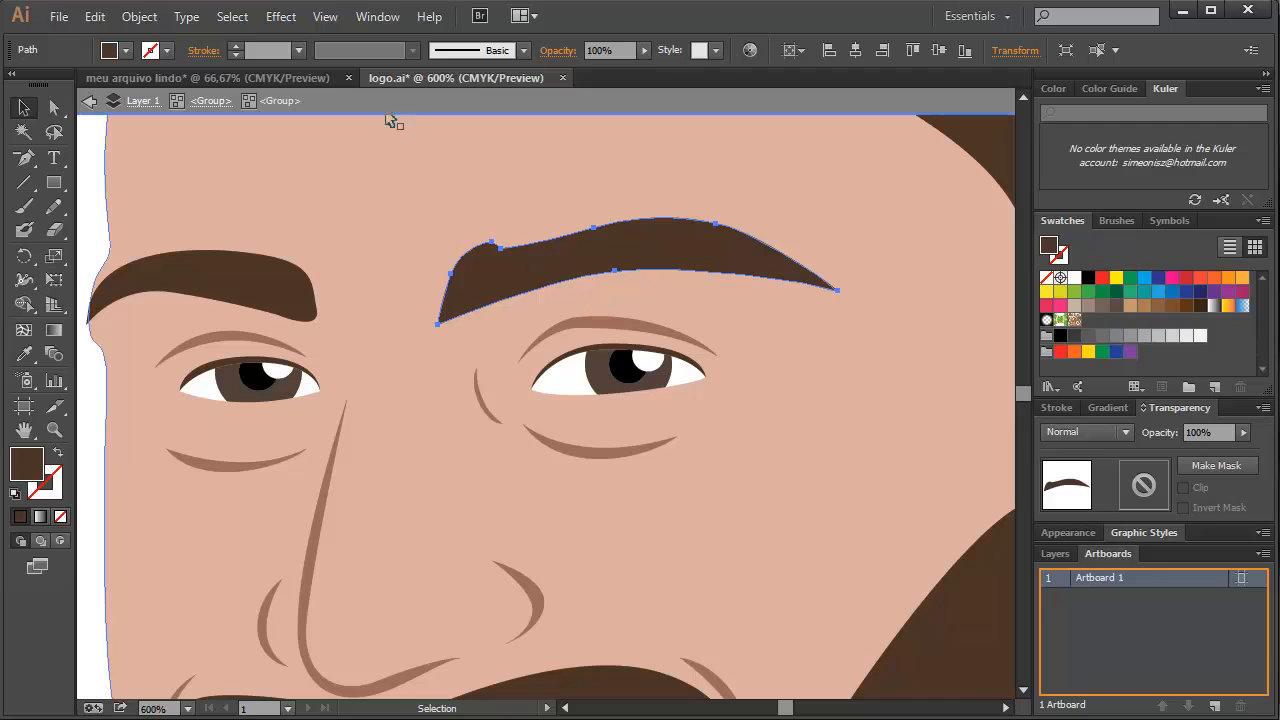
click(325, 17)
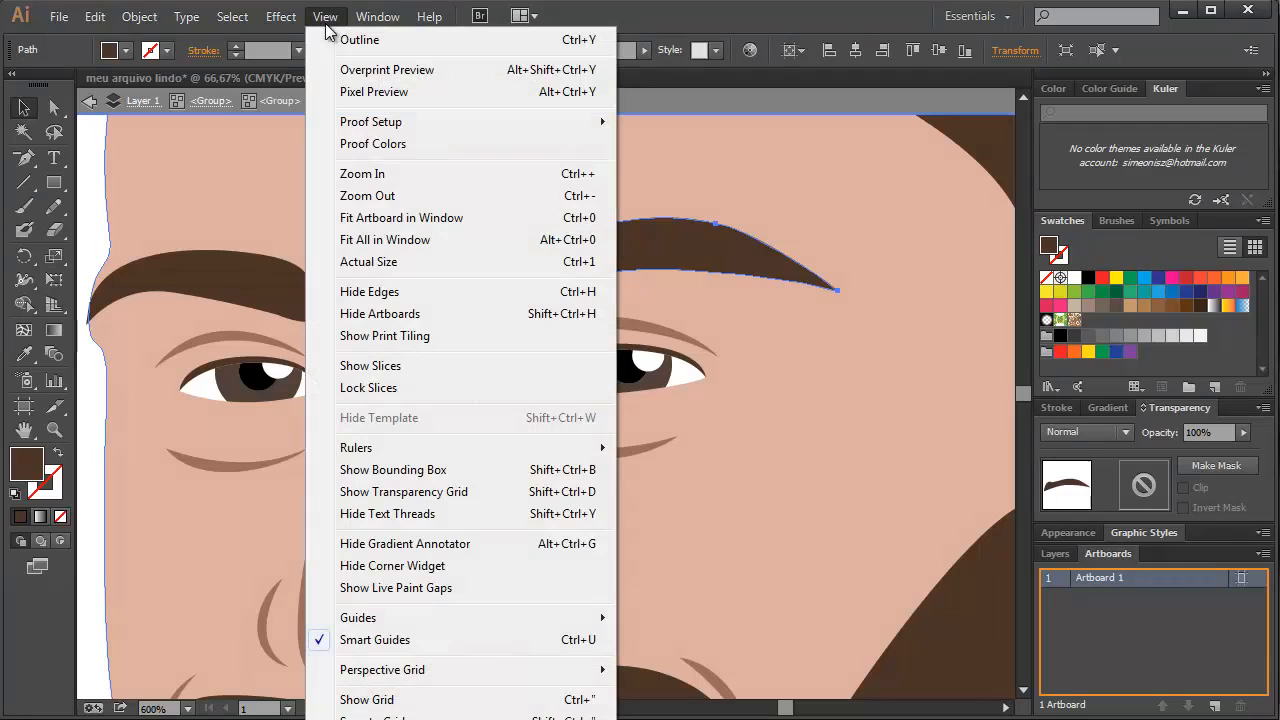
click(408, 471)
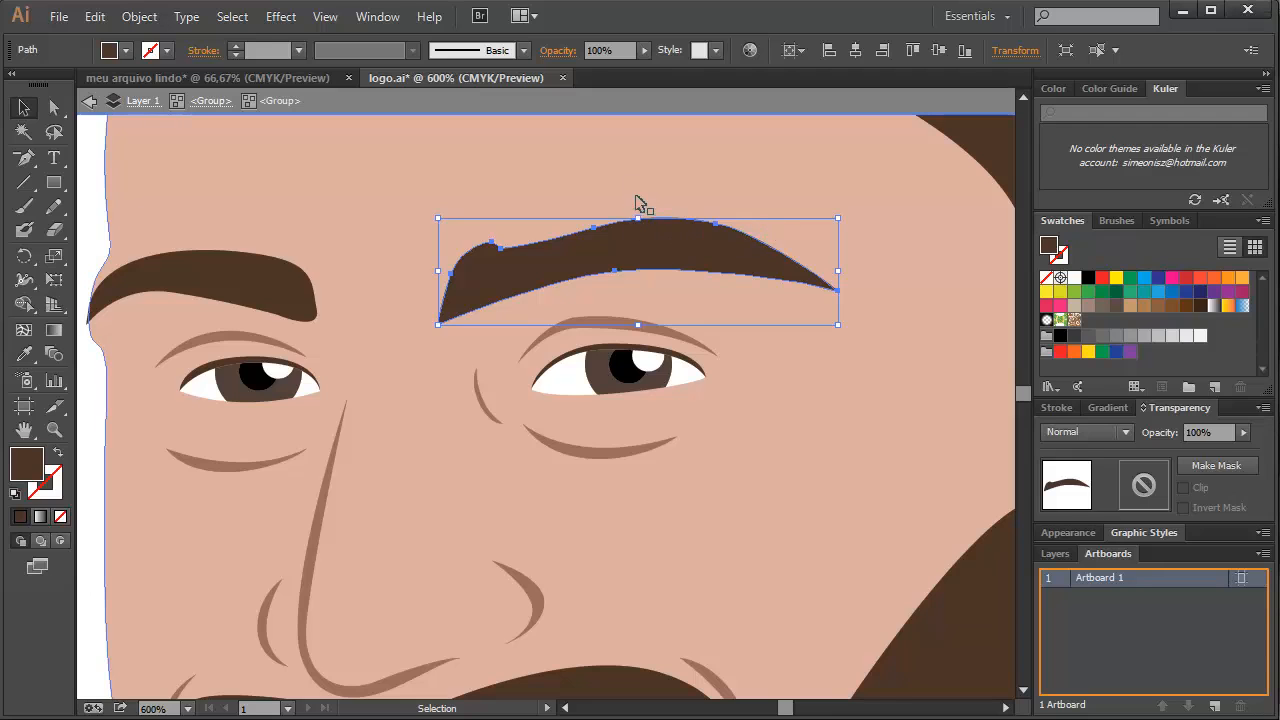
Try stretching the eyebrow vertically from its upper and lower sides, undoing each change
drag(638, 217, 637, 135)
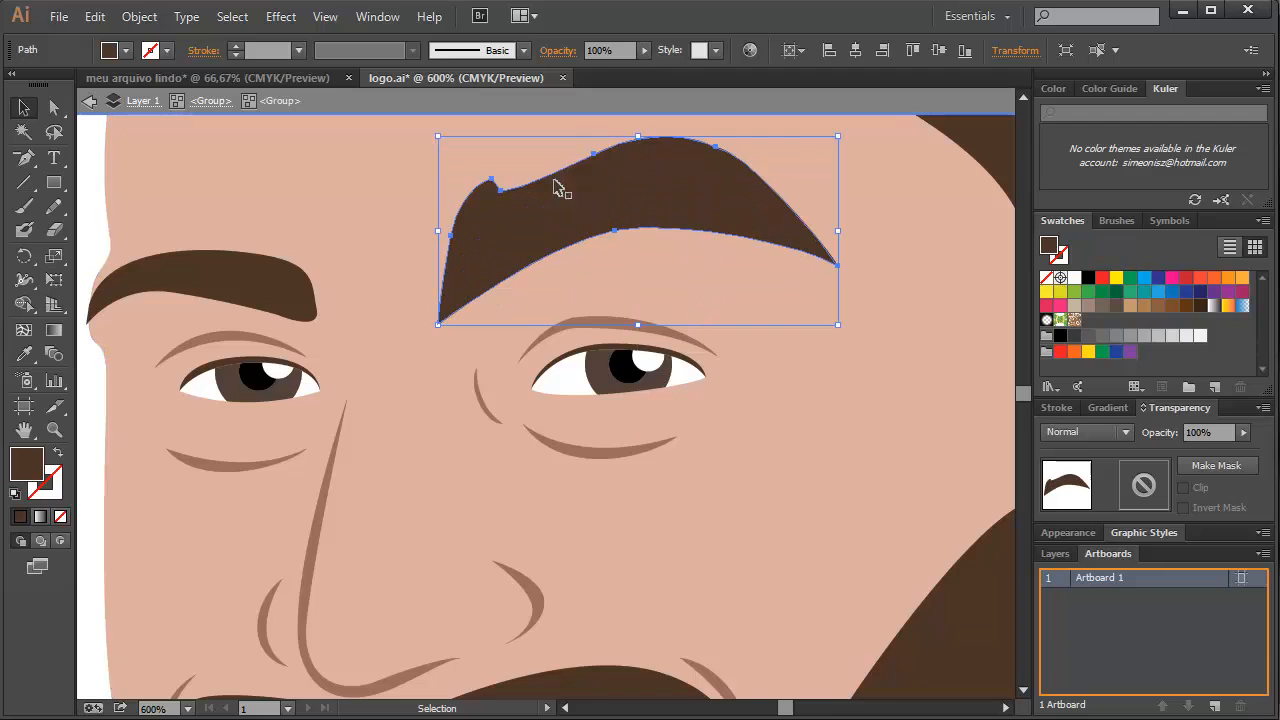
key(ctrl+z)
drag(638, 324, 641, 457)
key(ctrl+z)
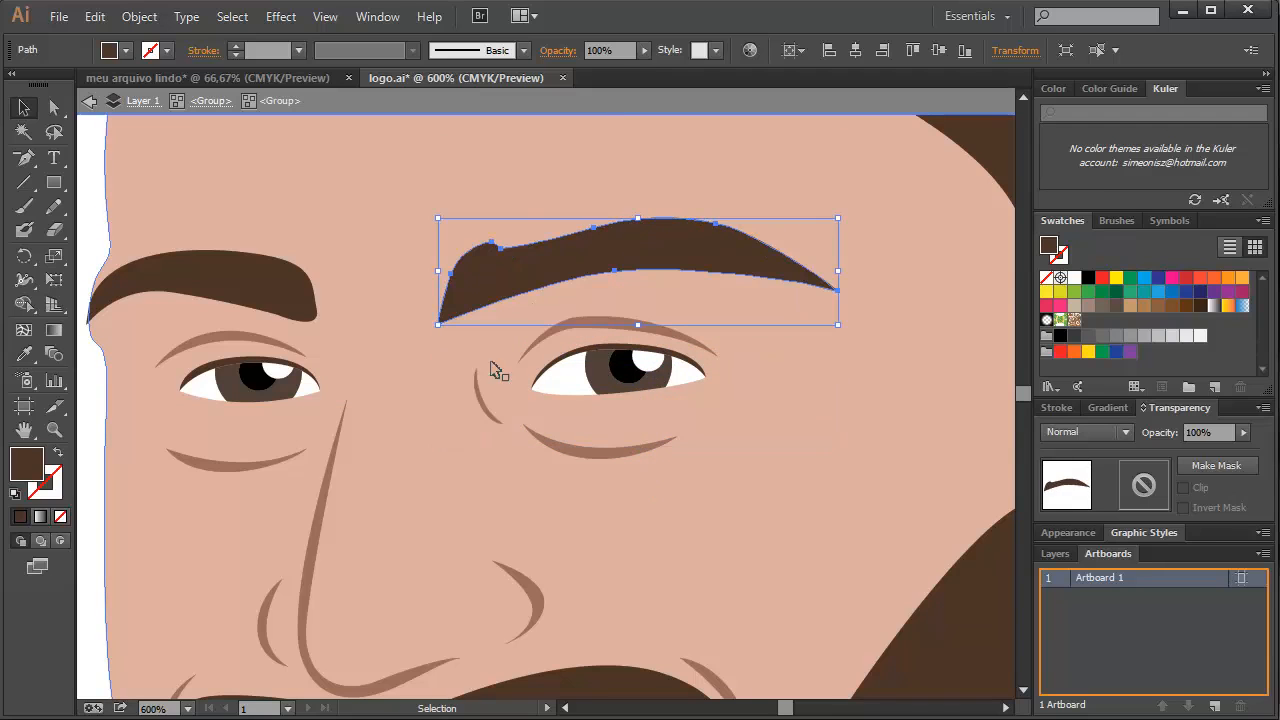
Try stretching the eyebrow horizontally from its left and right sides, undoing each change
drag(438, 273, 243, 277)
key(ctrl+z)
drag(837, 273, 973, 273)
key(ctrl+z)
Try scaling the eyebrow freely from its upper-left and lower-right corners, undoing each change
drag(438, 219, 273, 146)
key(ctrl+z)
drag(842, 330, 971, 440)
key(ctrl+z)
Try scaling the eyebrow proportionally from a corner and moving it over the forehead, undoing both changes
key(shift)
mouse_move(437, 217)
mouse_down()
mouse_move(371, 180)
mouse_move(445, 244)
mouse_move(400, 167)
mouse_move(354, 200)
mouse_move(349, 177)
mouse_move(298, 164)
mouse_move(370, 206)
mouse_move(360, 194)
mouse_move(437, 217)
mouse_up()
drag(837, 325, 894, 339)
key(ctrl+z)
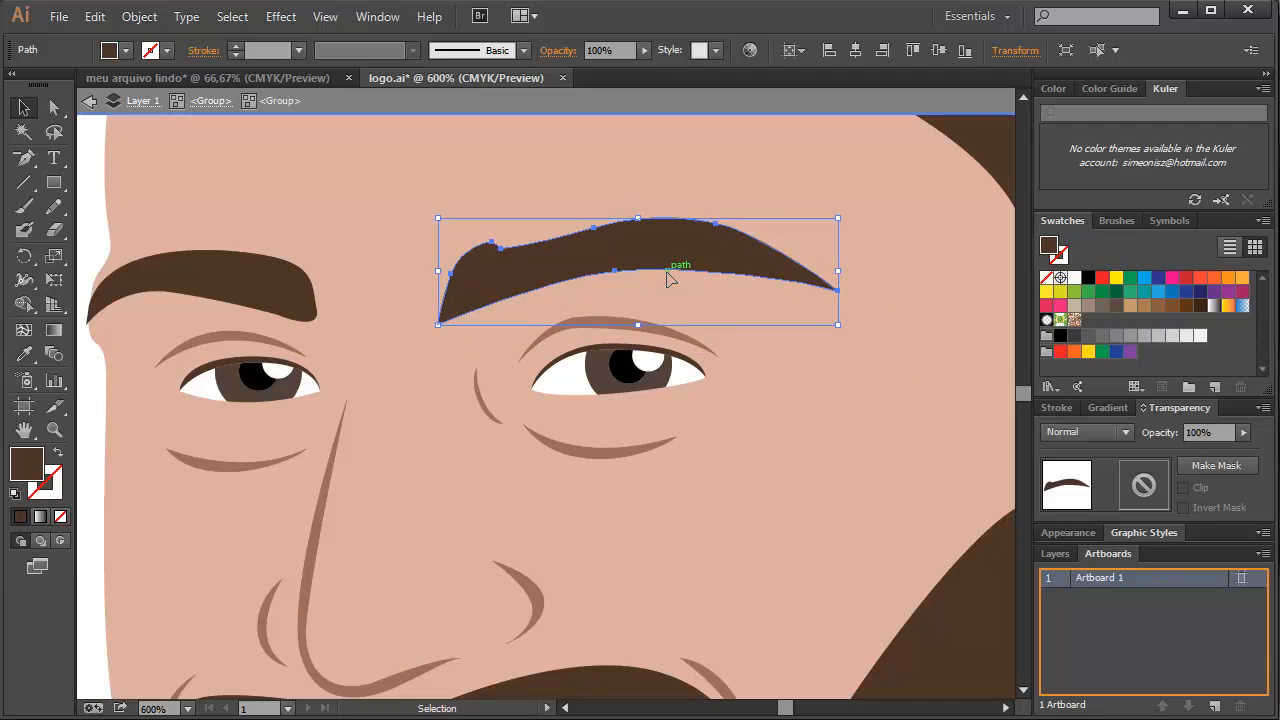
drag(629, 263, 480, 226)
key(ctrl+z)
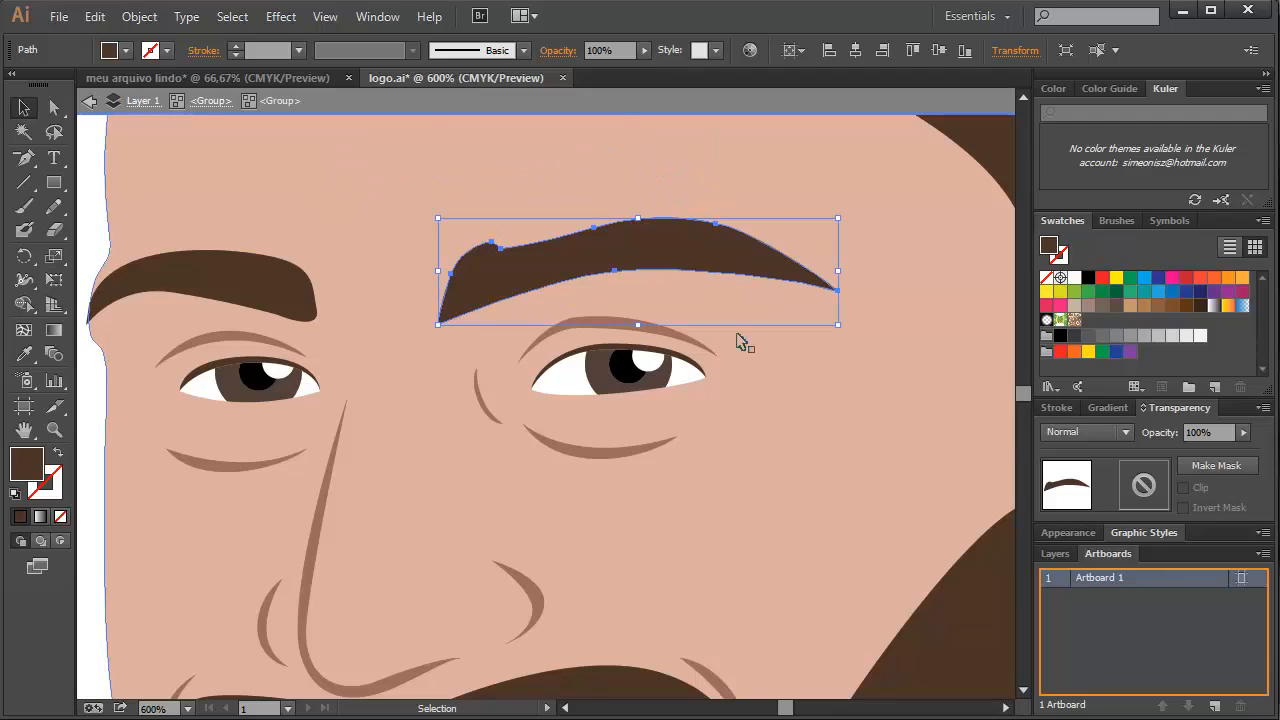
Rotate the selected eyebrow slightly clockwise so that its inner end rises, undoing a first attempt
mouse_move(840, 218)
mouse_down()
mouse_move(923, 155)
mouse_move(823, 232)
mouse_move(849, 206)
mouse_up()
key(ctrl+z)
mouse_move(430, 214)
mouse_down()
mouse_move(443, 260)
mouse_move(431, 220)
mouse_move(441, 194)
mouse_move(483, 163)
mouse_move(451, 266)
mouse_move(462, 285)
mouse_move(454, 194)
mouse_move(526, 160)
mouse_move(489, 180)
mouse_move(472, 259)
mouse_move(426, 211)
mouse_move(430, 186)
mouse_up()
key(ctrl+minus)
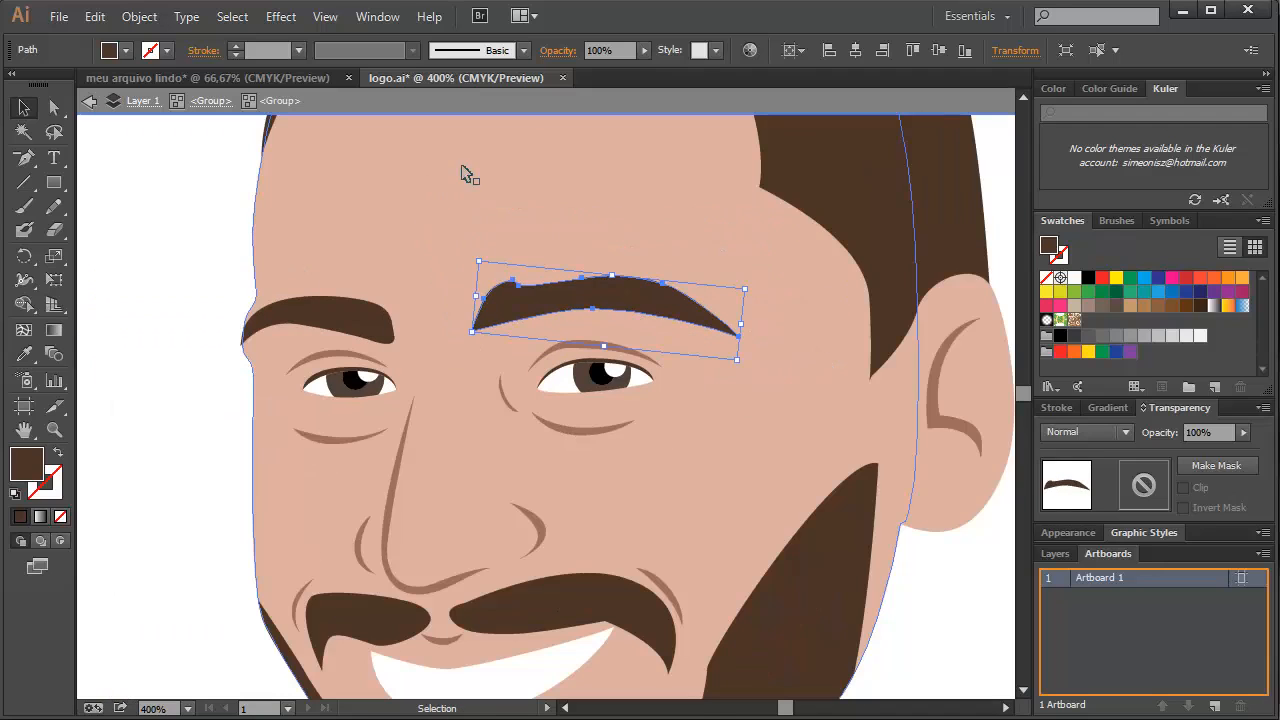
Rotate the shorter eyebrow at the face's left edge slightly counterclockwise so that its outer end drops
click(196, 317)
key(space)
drag(407, 373, 313, 323)
click(229, 281)
mouse_move(309, 243)
mouse_down()
mouse_move(303, 230)
mouse_move(296, 246)
mouse_up()
click(157, 243)
click(114, 234)
Enlarge the longer right-hand eyebrow proportionally about its center
click(527, 233)
scroll(629, 286, up, 3)
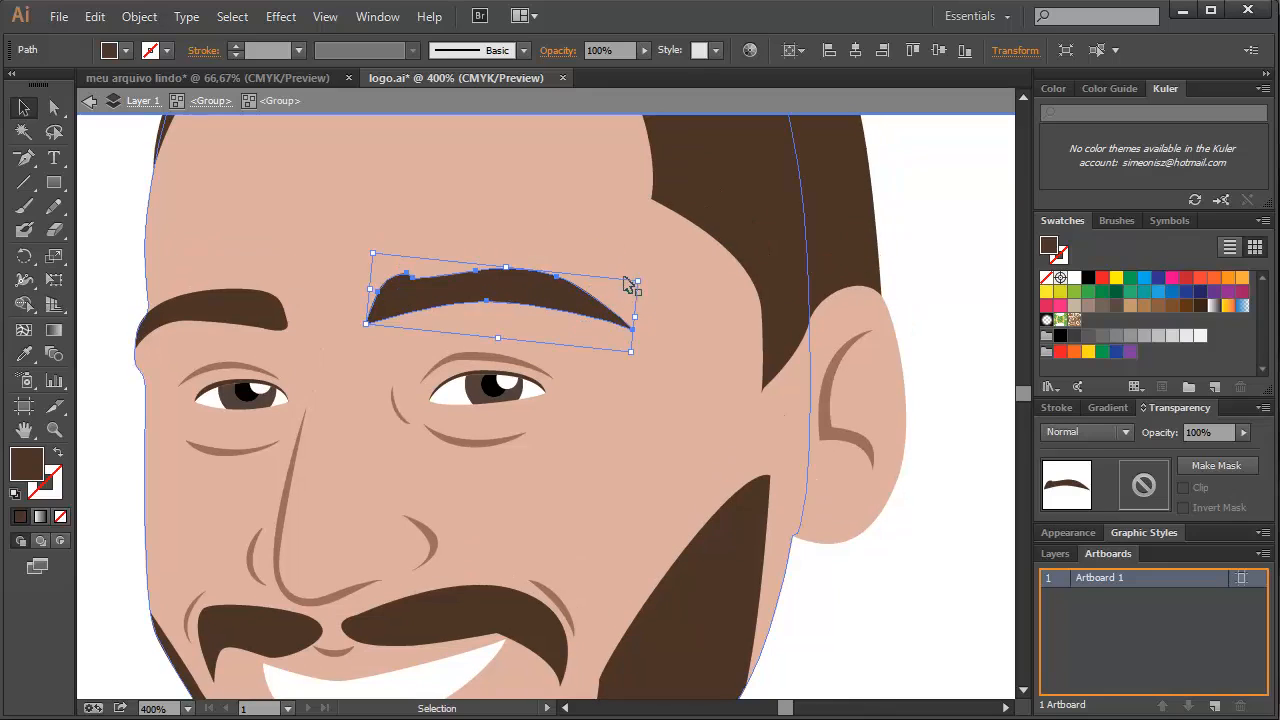
shift+click(635, 286)
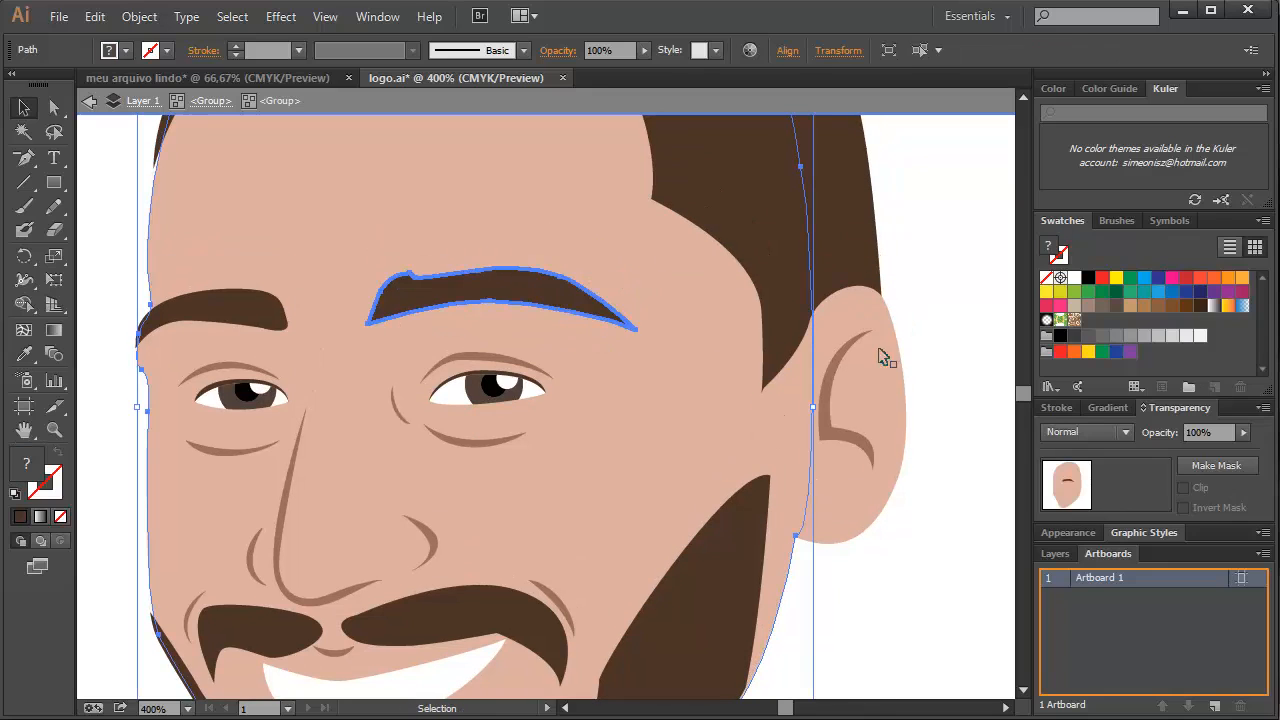
click(563, 294)
drag(634, 349, 659, 364)
Enlarge the shorter left-hand eyebrow until its inner end reaches above the bridge of the nose
click(893, 243)
shift+click(185, 316)
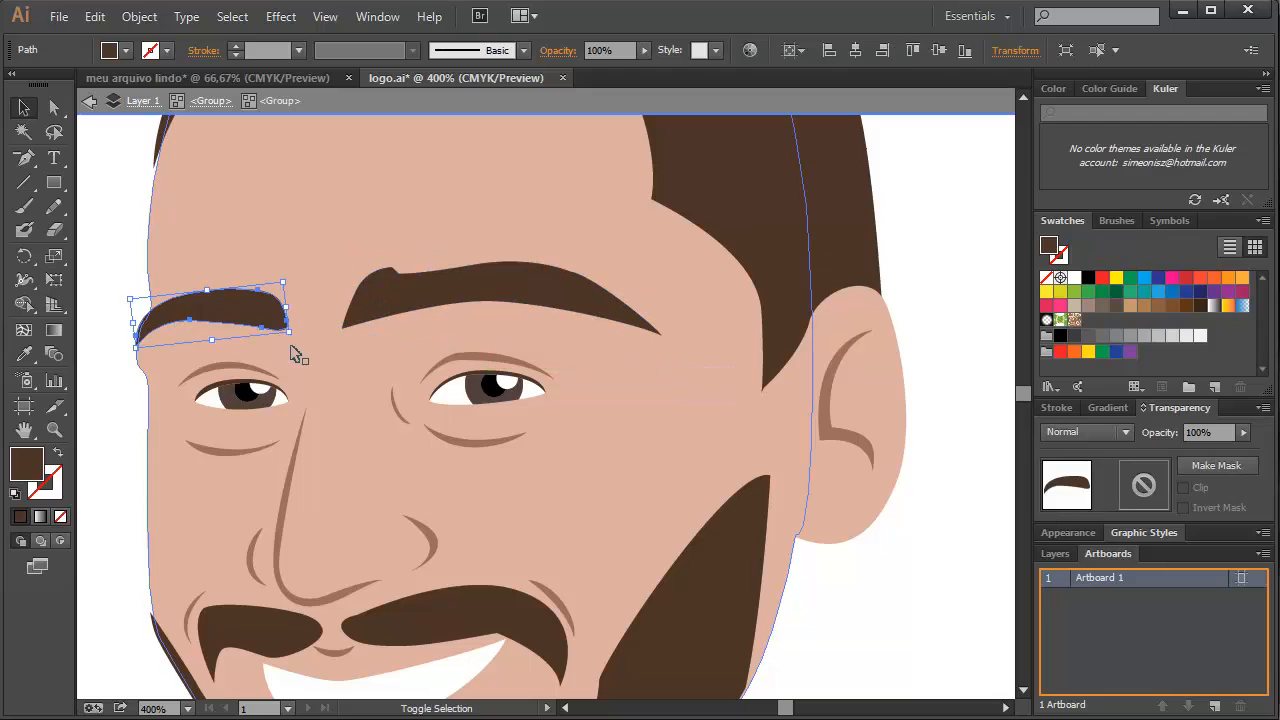
drag(294, 338, 304, 301)
Move the right-hand eyebrow inward and enlarge it slightly to join the two brows, and deselect the artwork
drag(411, 293, 396, 293)
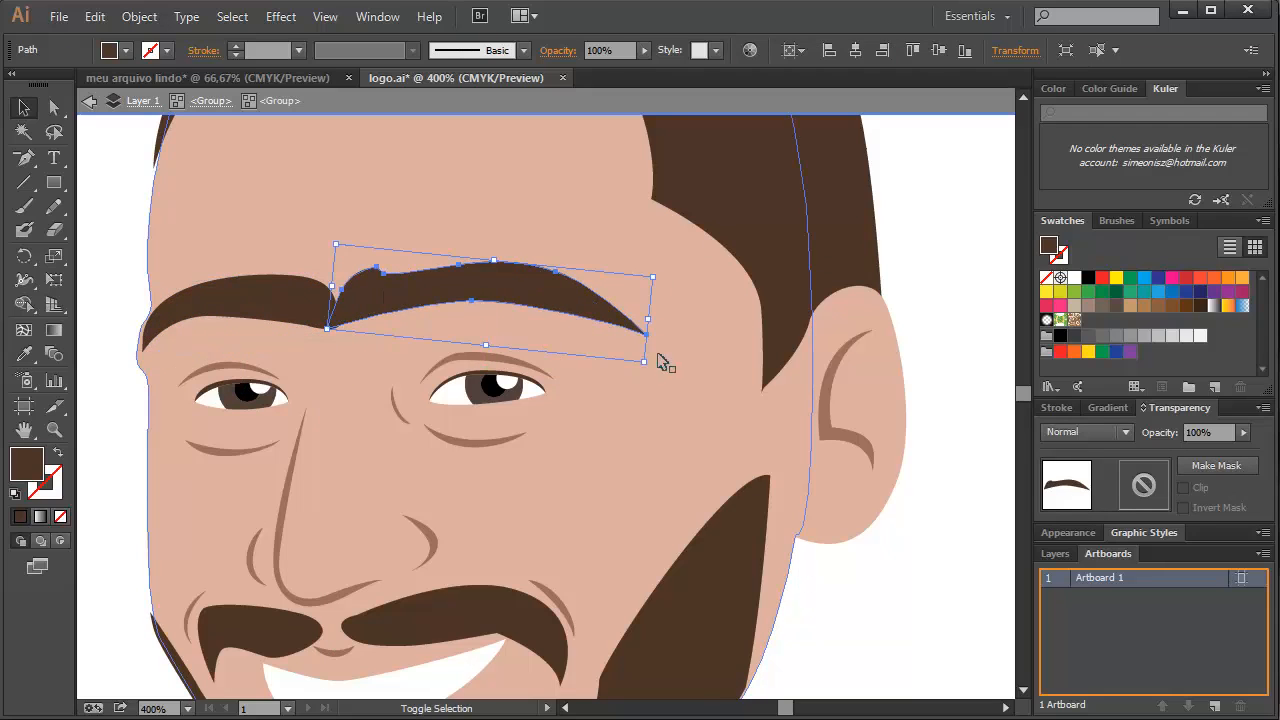
drag(647, 364, 661, 367)
drag(535, 305, 529, 295)
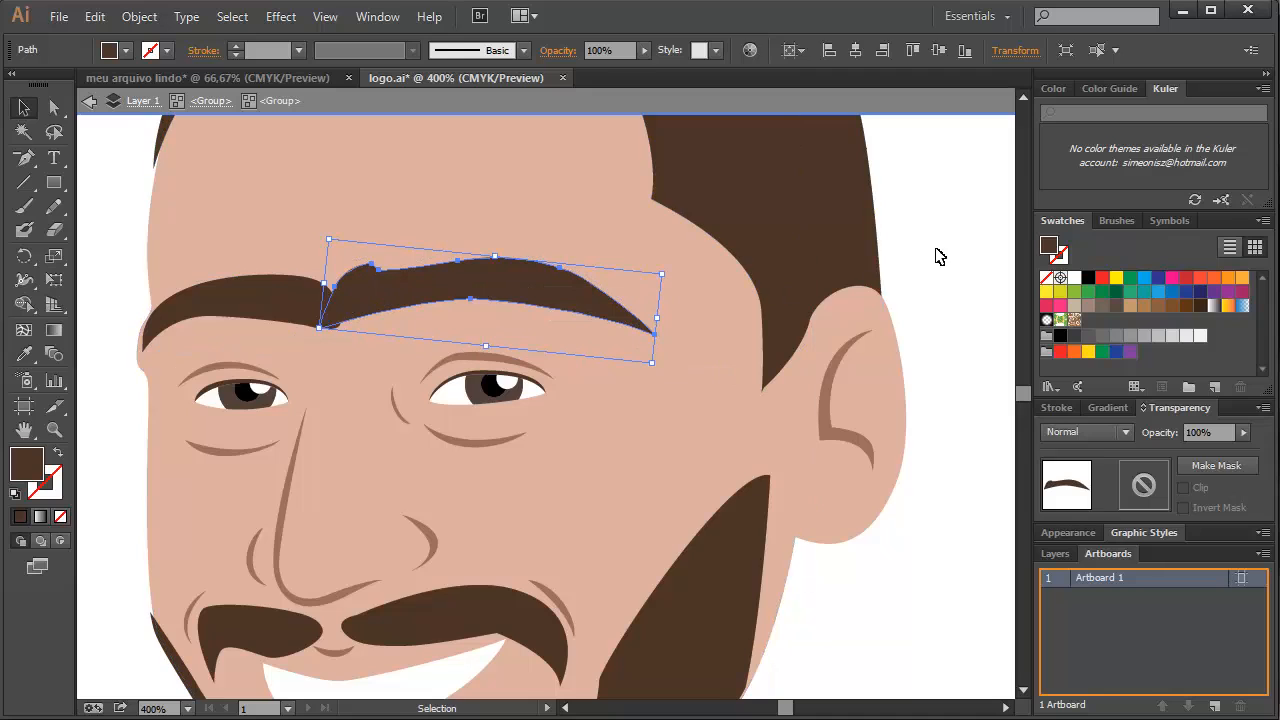
click(938, 255)
key(ctrl+minus)
key(ctrl+minus)
key(ctrl+minus)
key(ctrl+plus)
key(ctrl+plus)
key(ctrl+plus)
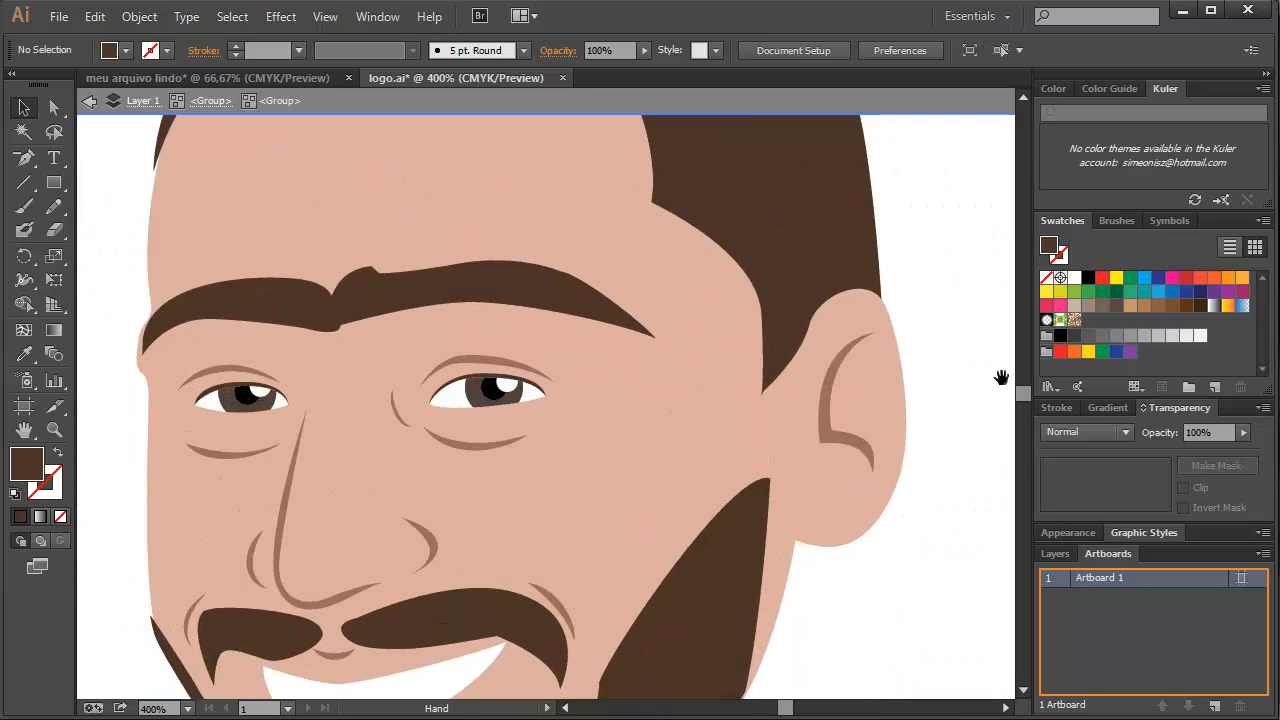
Select the right half of the moustache and, in its place, the curved nostril line above it
drag(485, 546, 571, 295)
click(628, 393)
drag(631, 394, 537, 419)
click(826, 471)
click(476, 410)
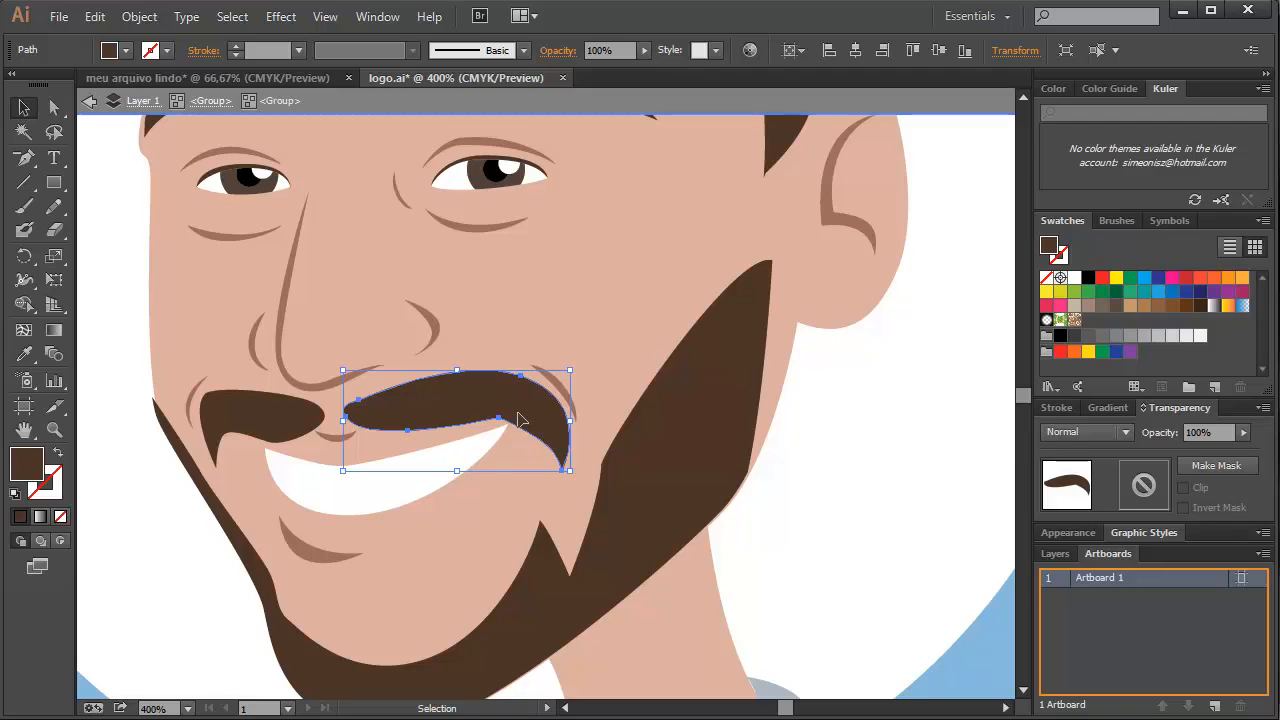
scroll(480, 415, up, 2)
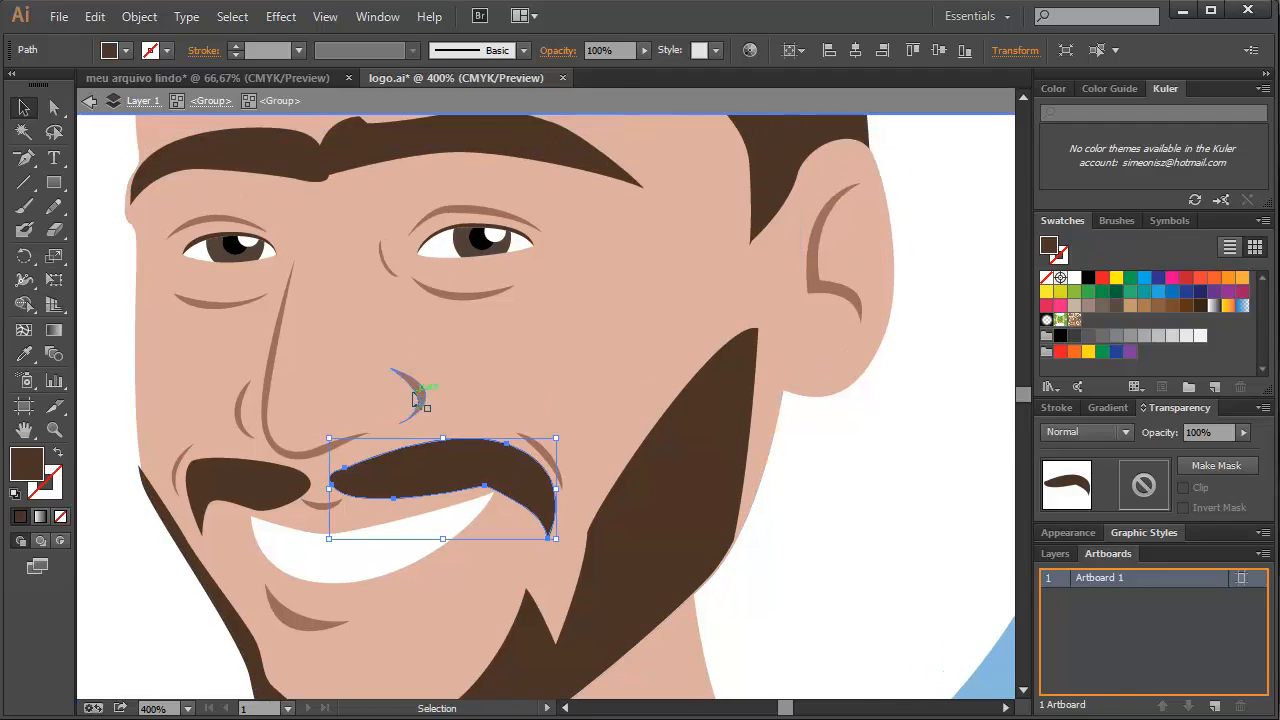
click(414, 390)
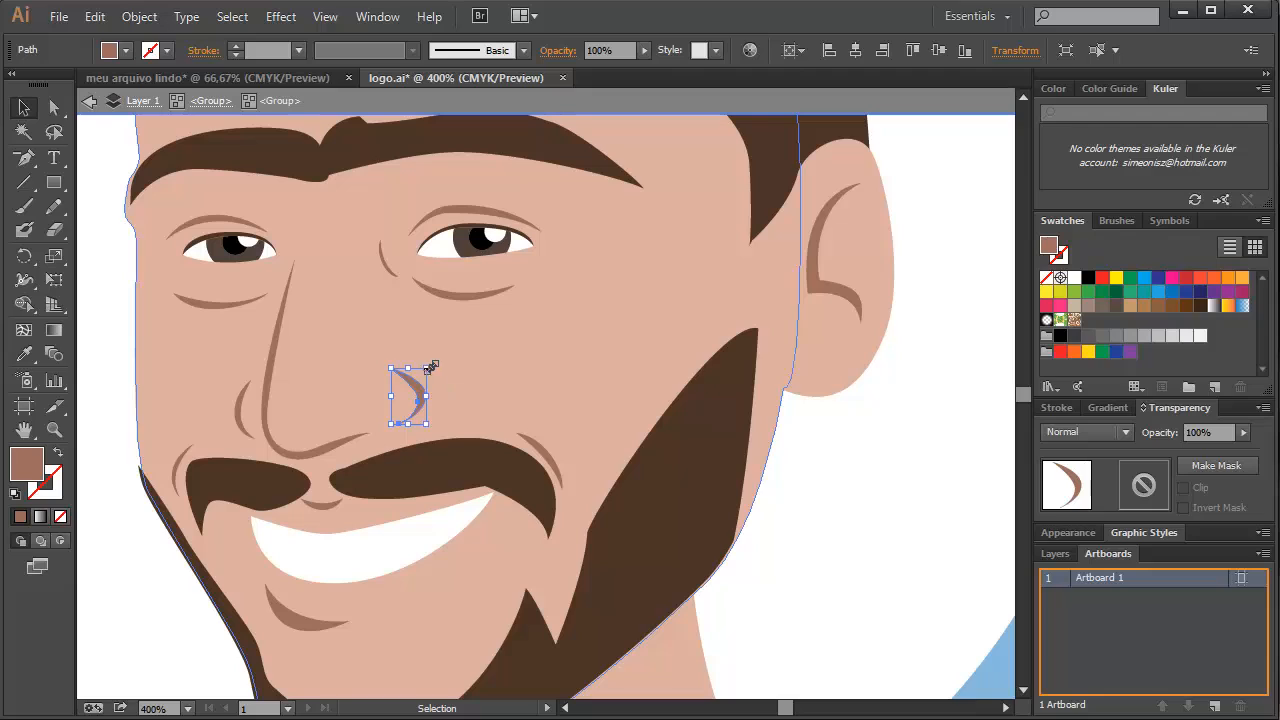